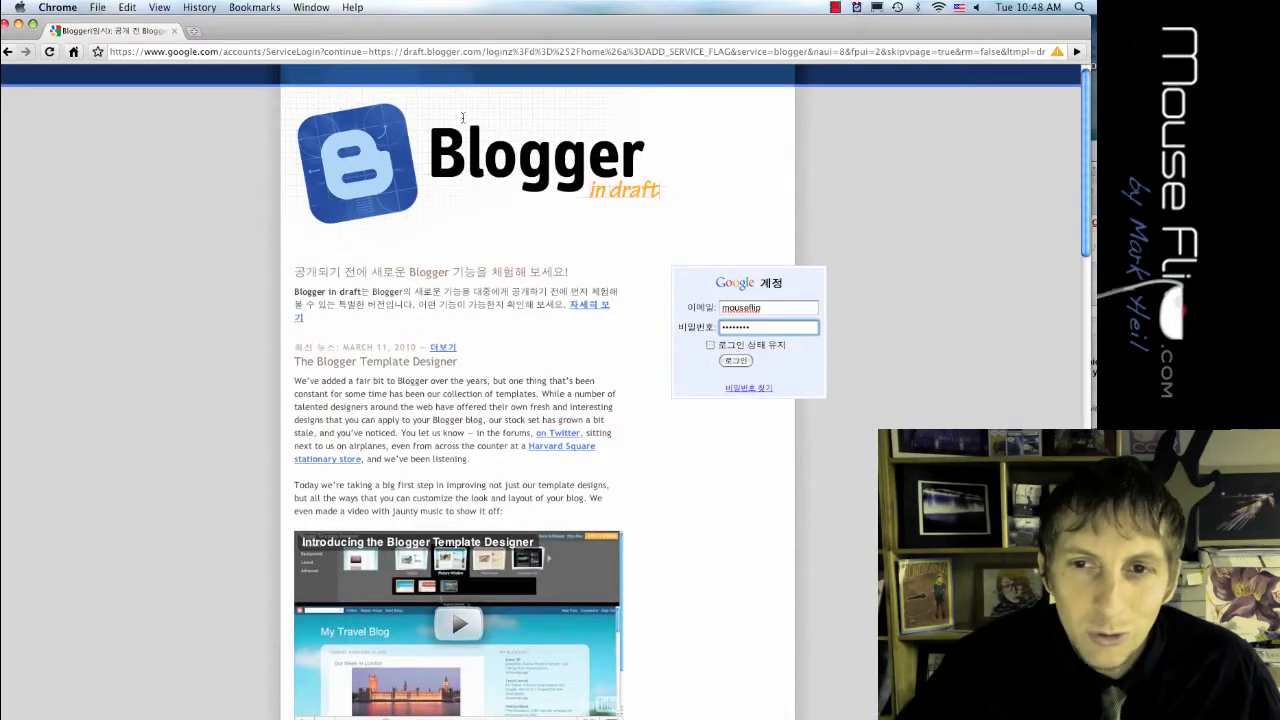
Step: Search the web for "blogger in draft" in a new browser tab
{"action": "left_click", "coordinate": [196, 31]}
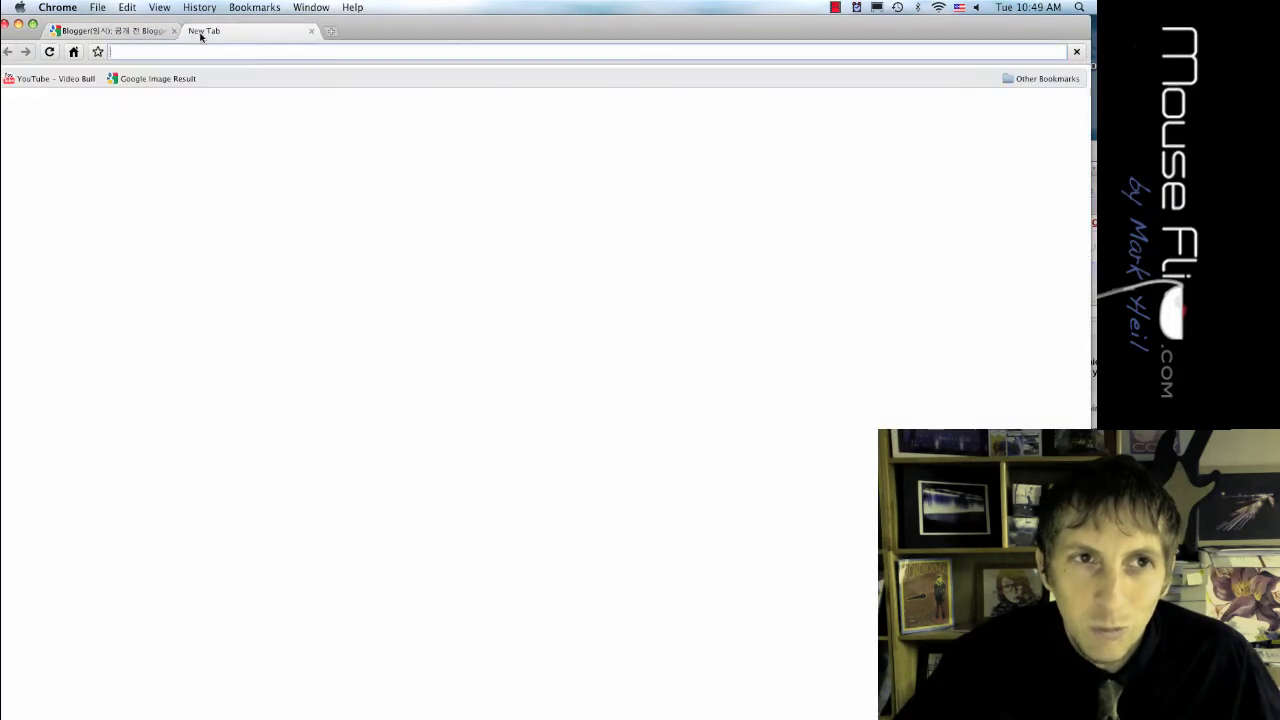
{"action": "type", "text": "blogge"}
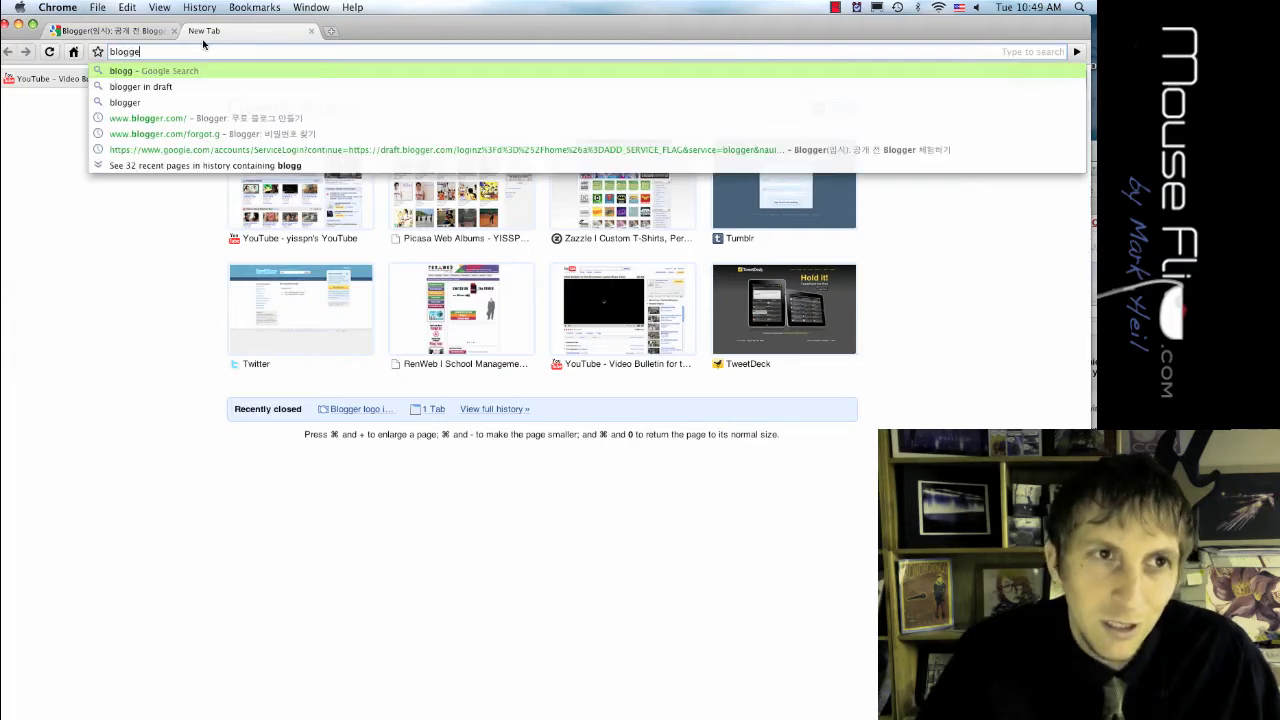
{"action": "type", "text": "r in draft"}
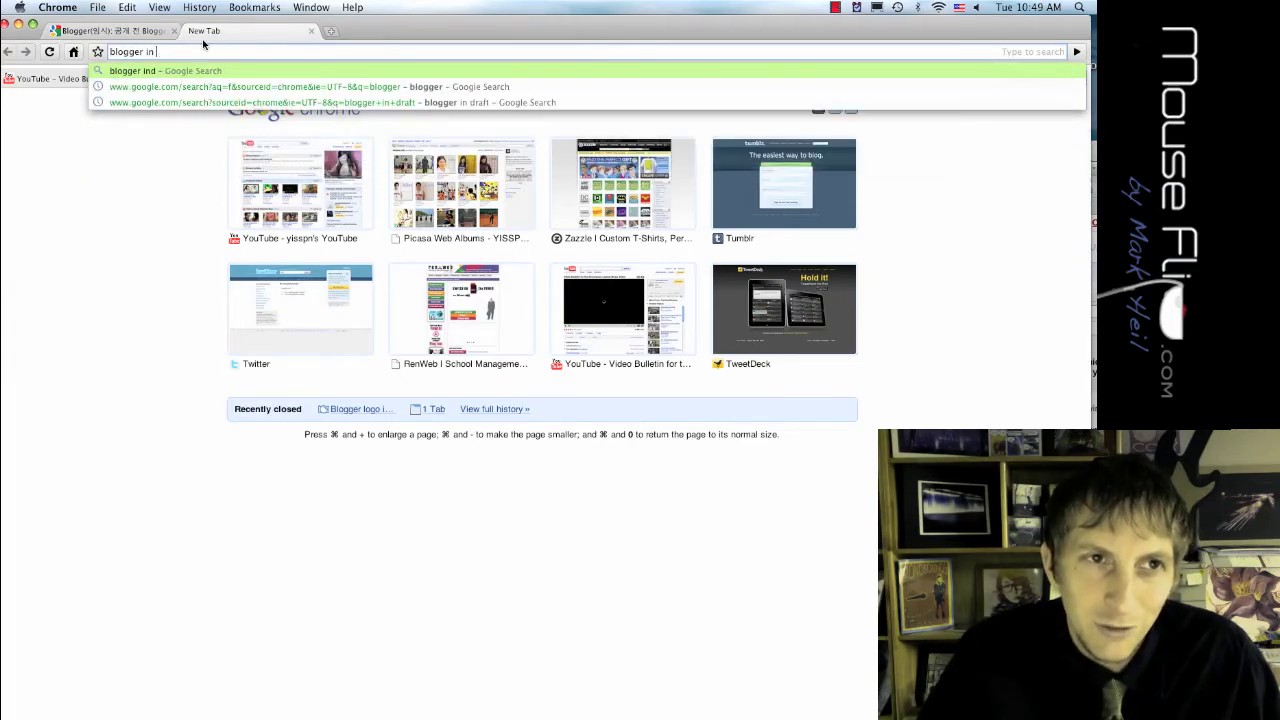
{"action": "key", "text": "Return"}
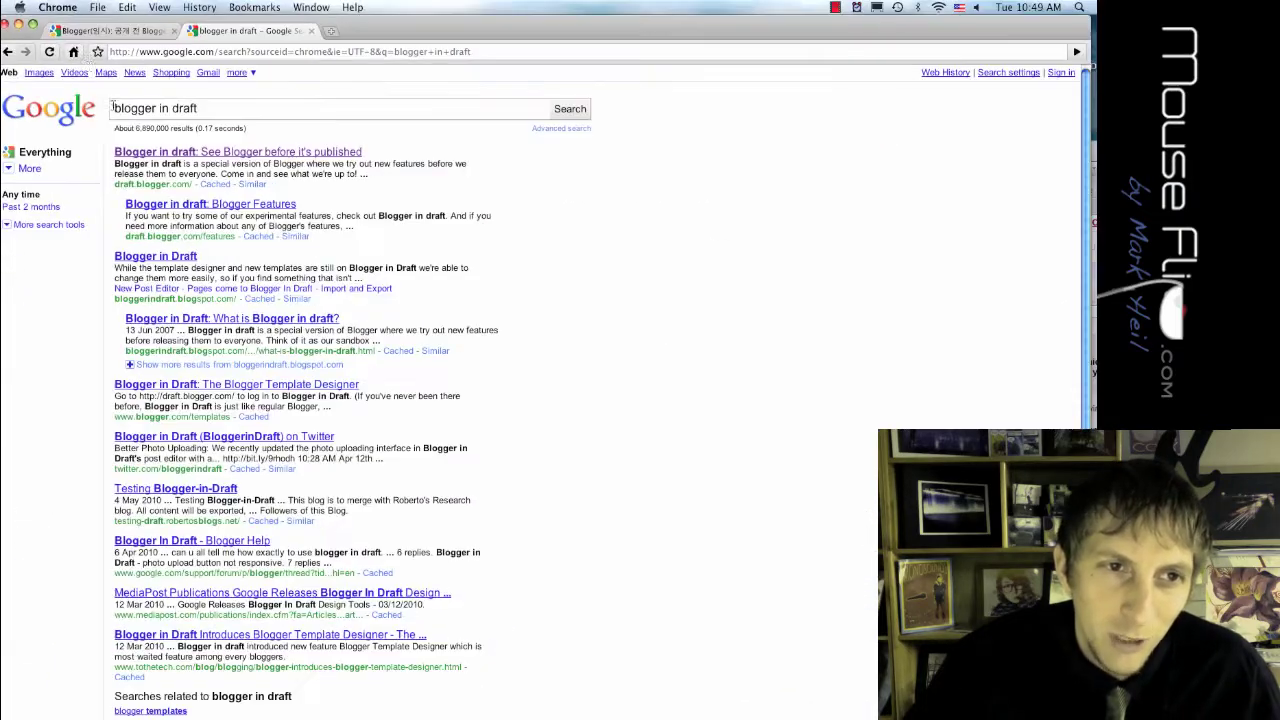
Step: Sign in to Blogger in draft with the filled-in credentials and view the second listed blog from its settings
{"action": "left_click", "coordinate": [105, 31]}
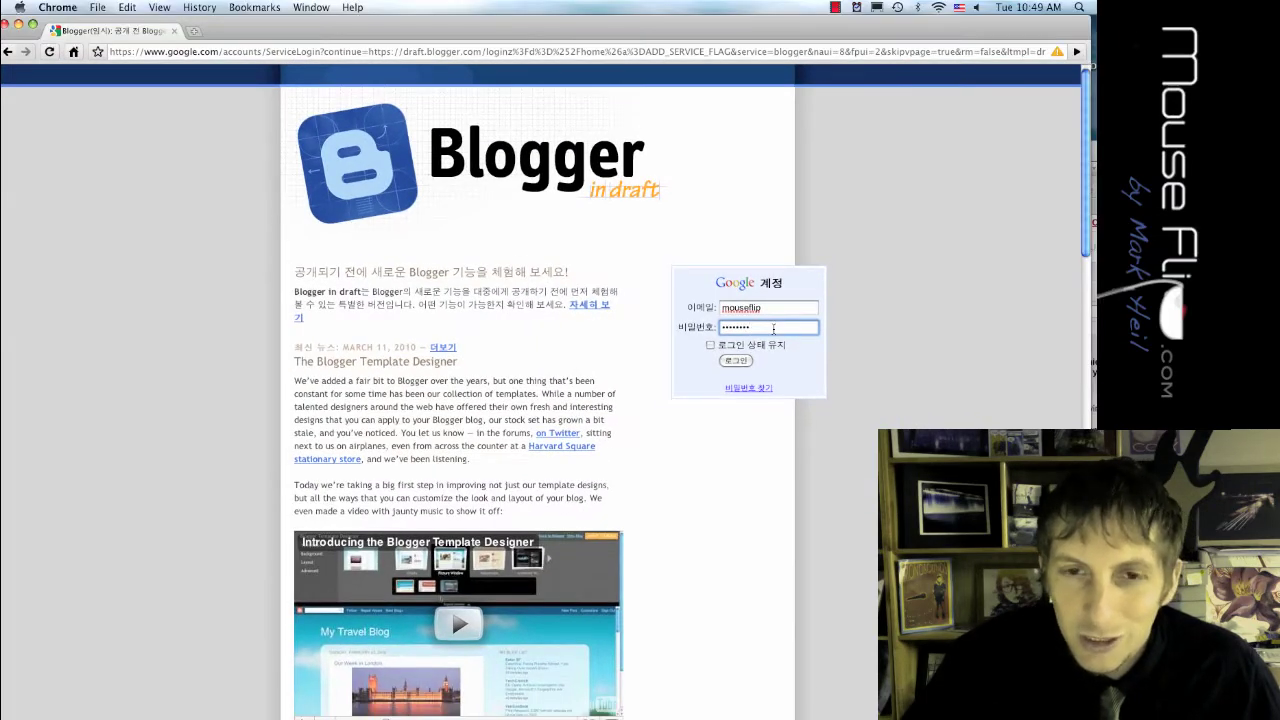
{"action": "left_click", "coordinate": [731, 364]}
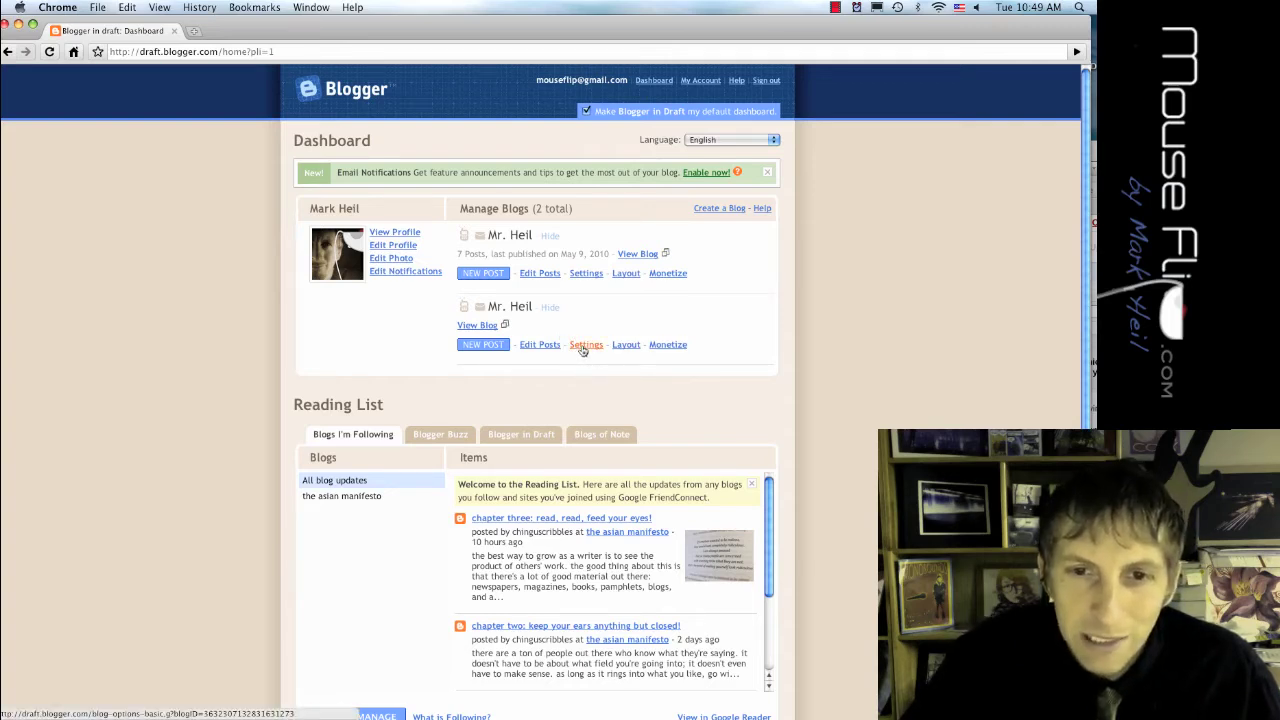
{"action": "left_click", "coordinate": [582, 350]}
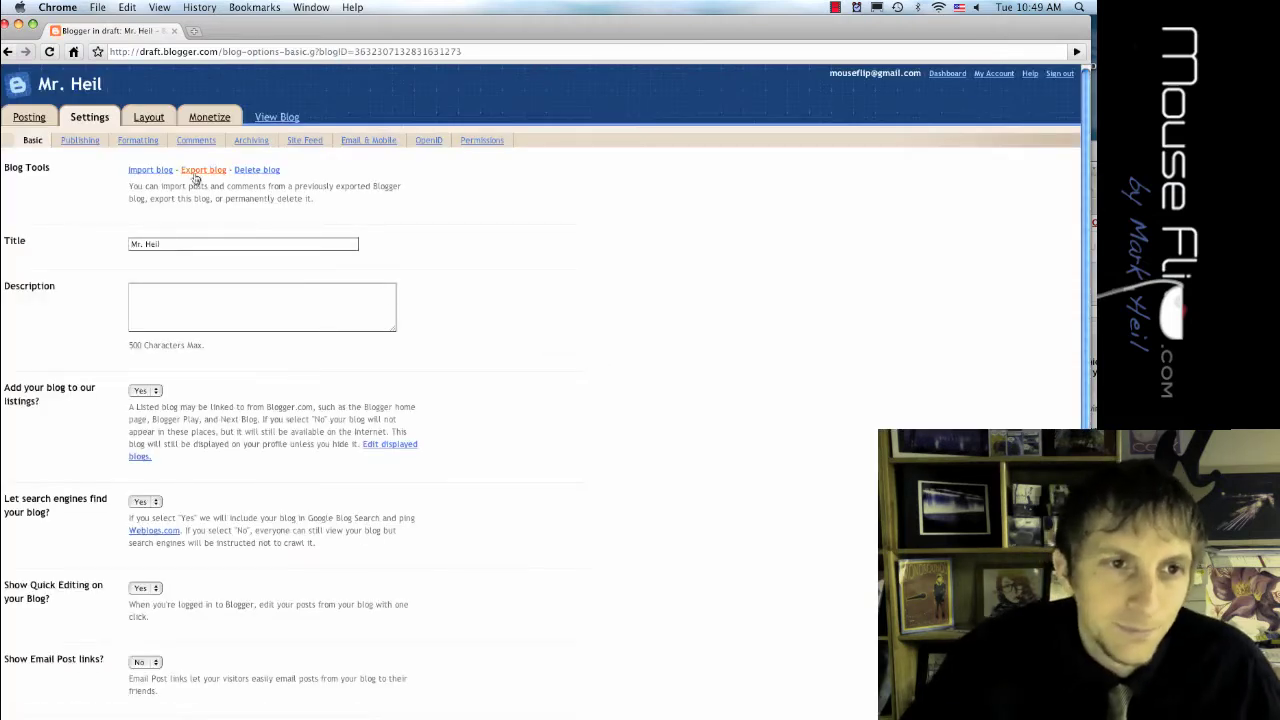
{"action": "left_click", "coordinate": [272, 117]}
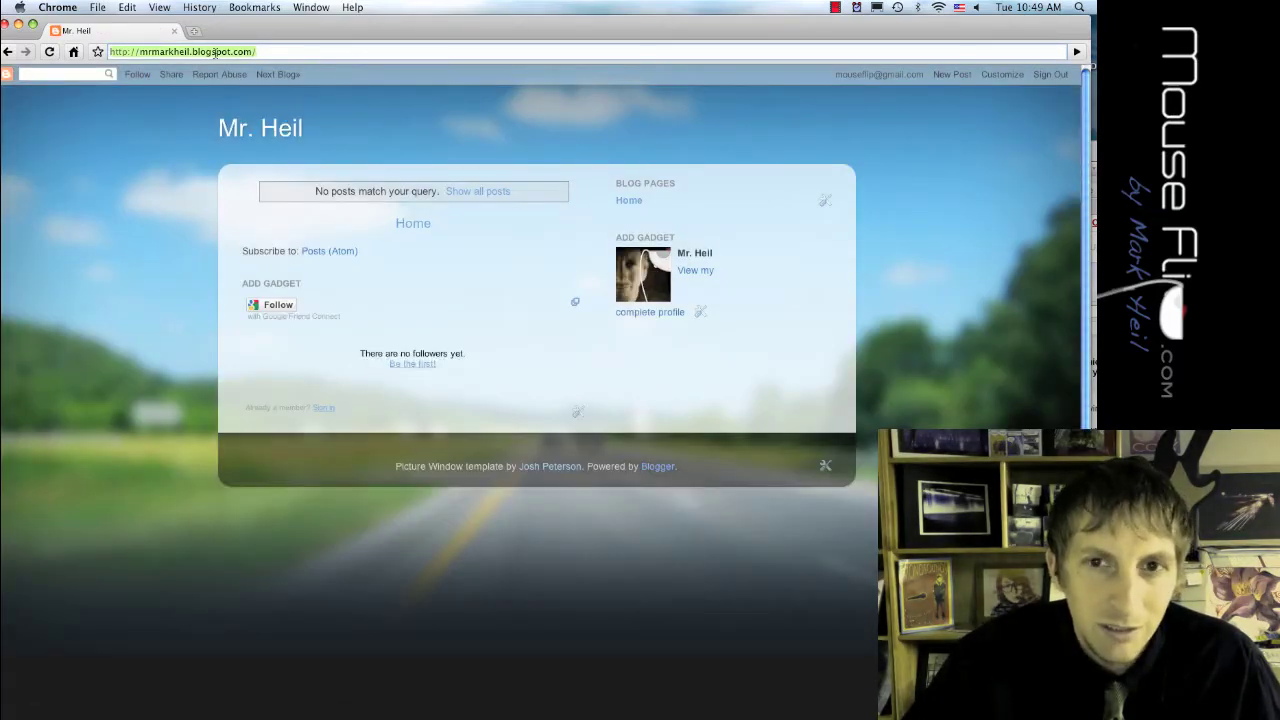
Step: Return to the dashboard, open the settings of the first listed blog and view that blog
{"action": "left_click", "coordinate": [8, 51]}
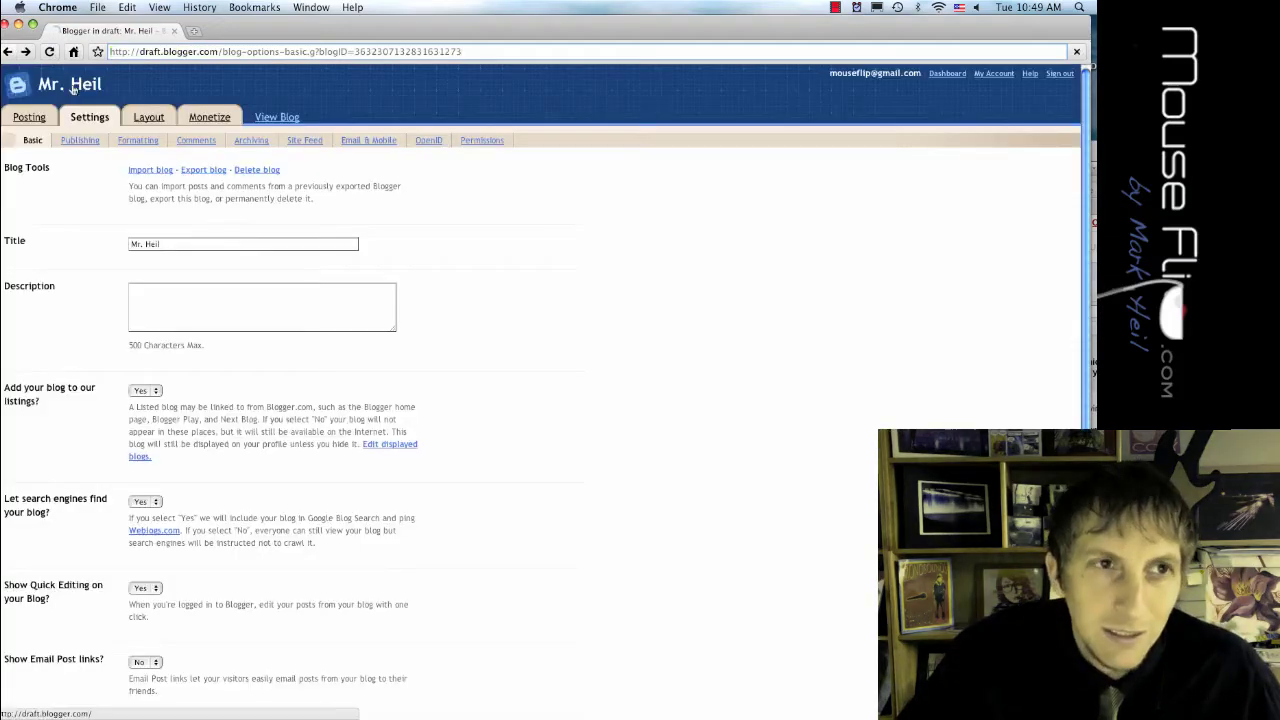
{"action": "left_click", "coordinate": [72, 88]}
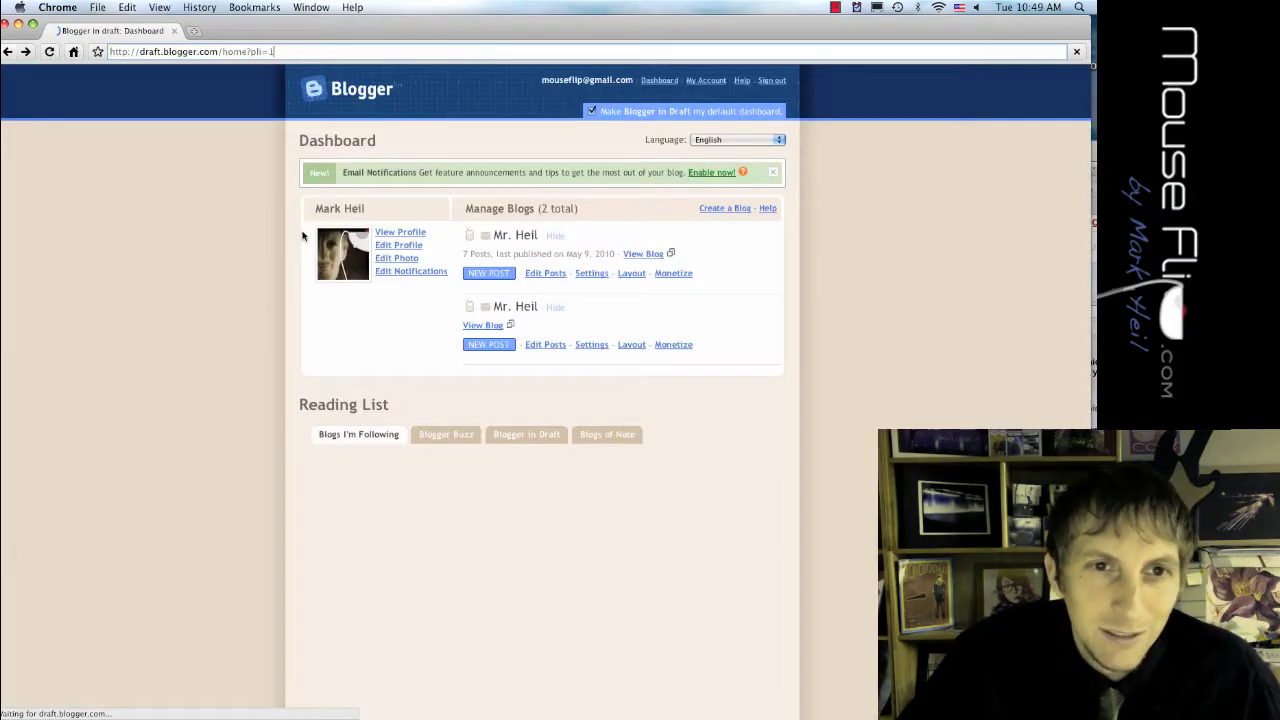
{"action": "left_click", "coordinate": [593, 277]}
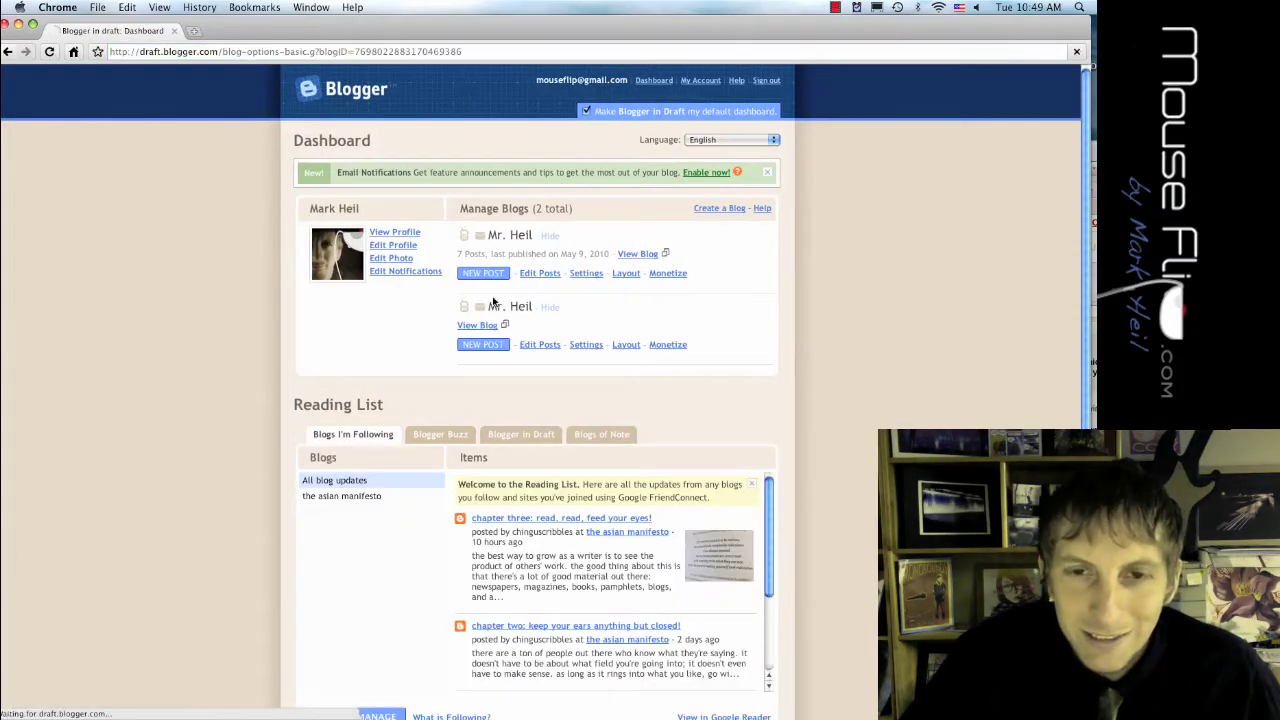
{"action": "left_click", "coordinate": [277, 118]}
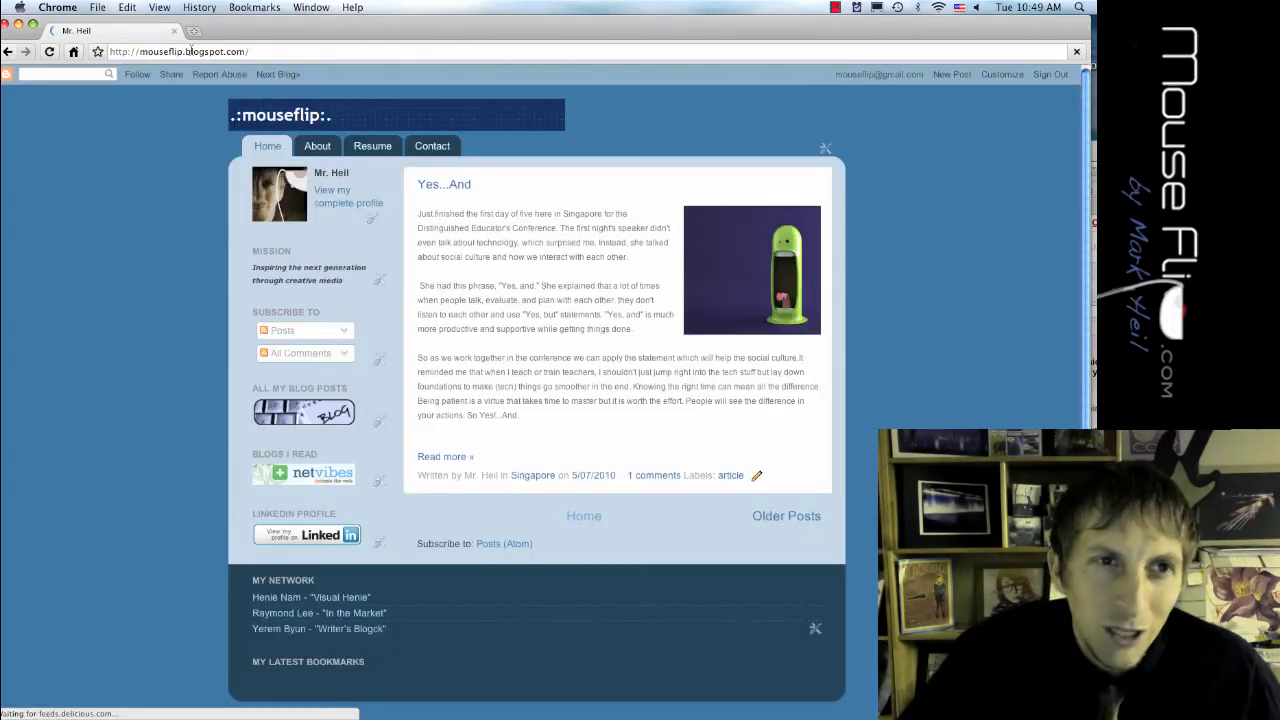
Step: Open mouseflip.blogspot.com in a second browser tab and return the first tab to the blog's basic settings
{"action": "left_click", "coordinate": [189, 51]}
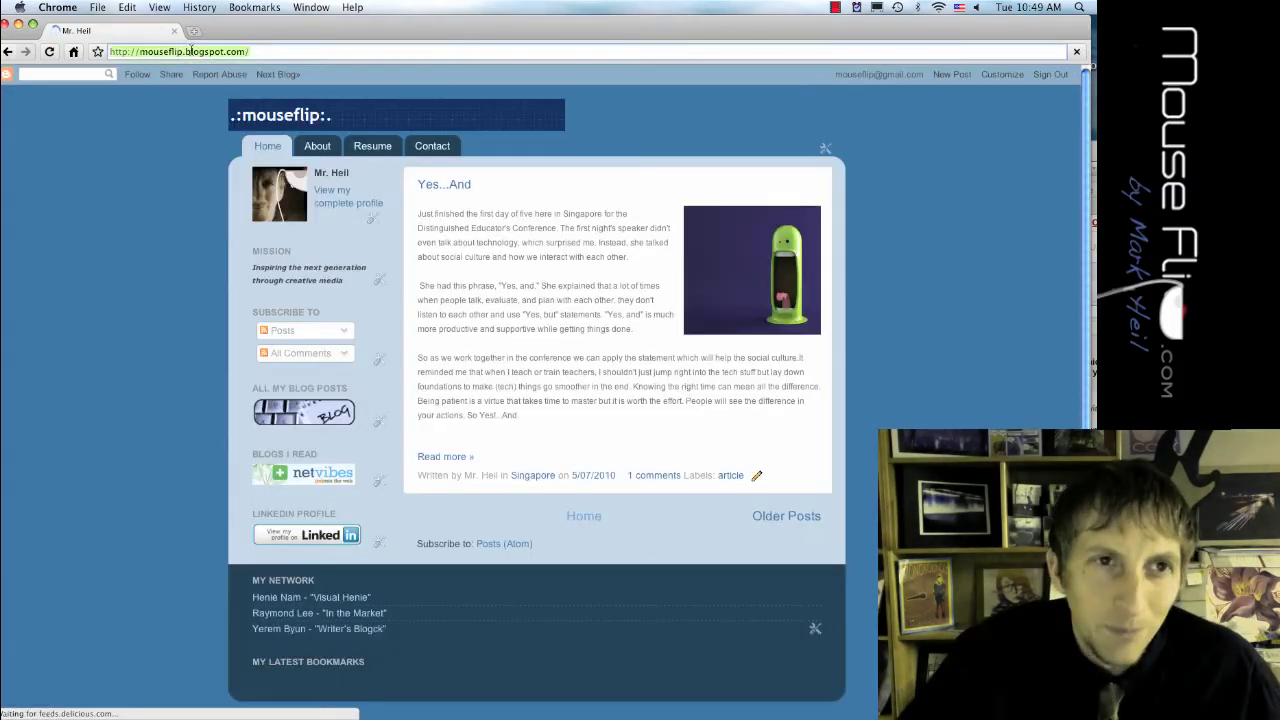
{"action": "key", "text": "super+c"}
{"action": "key", "text": "super+t"}
{"action": "key", "text": "super+v"}
{"action": "key", "text": "Return"}
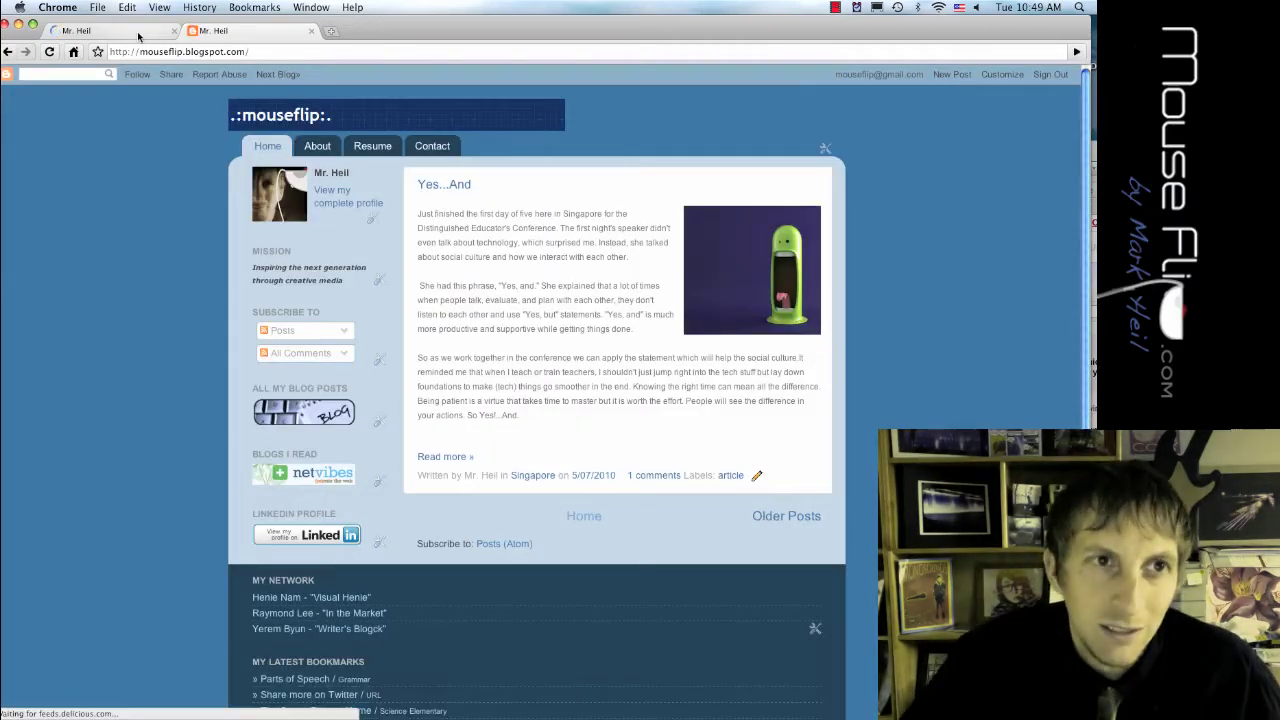
{"action": "left_click", "coordinate": [138, 36]}
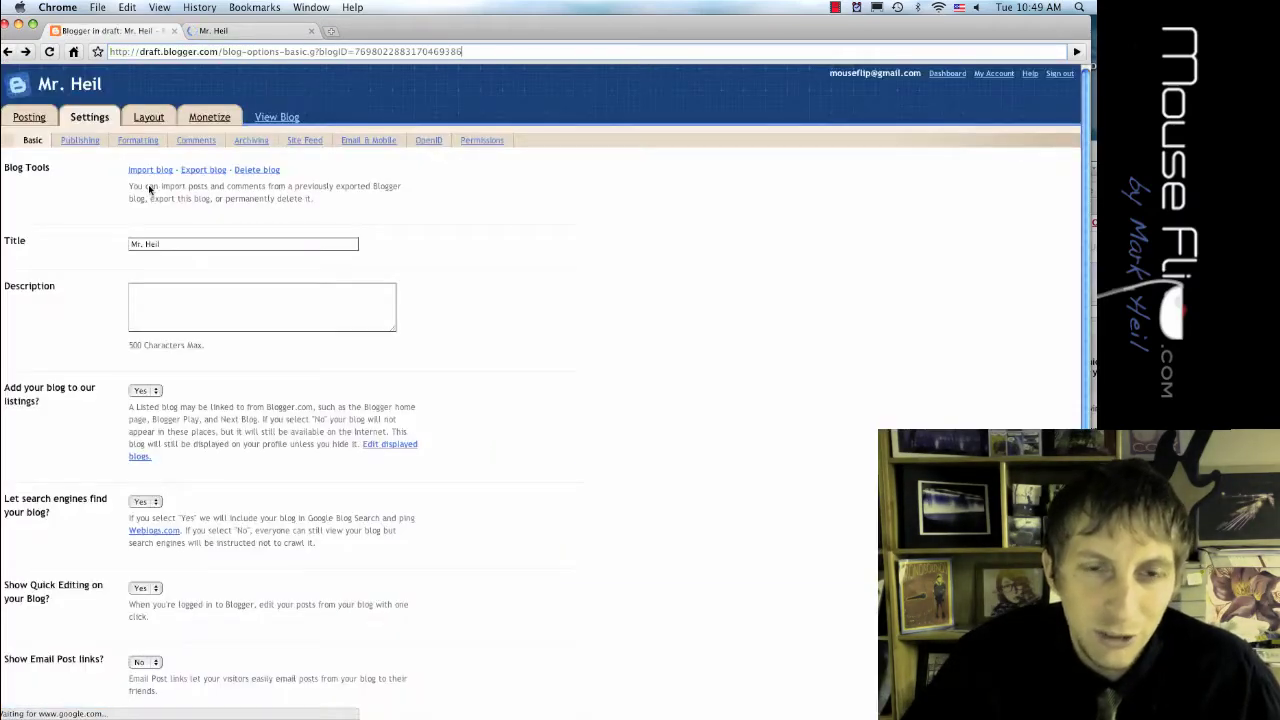
{"action": "key", "text": "ctrl+Tab"}
{"action": "left_click", "coordinate": [98, 33]}
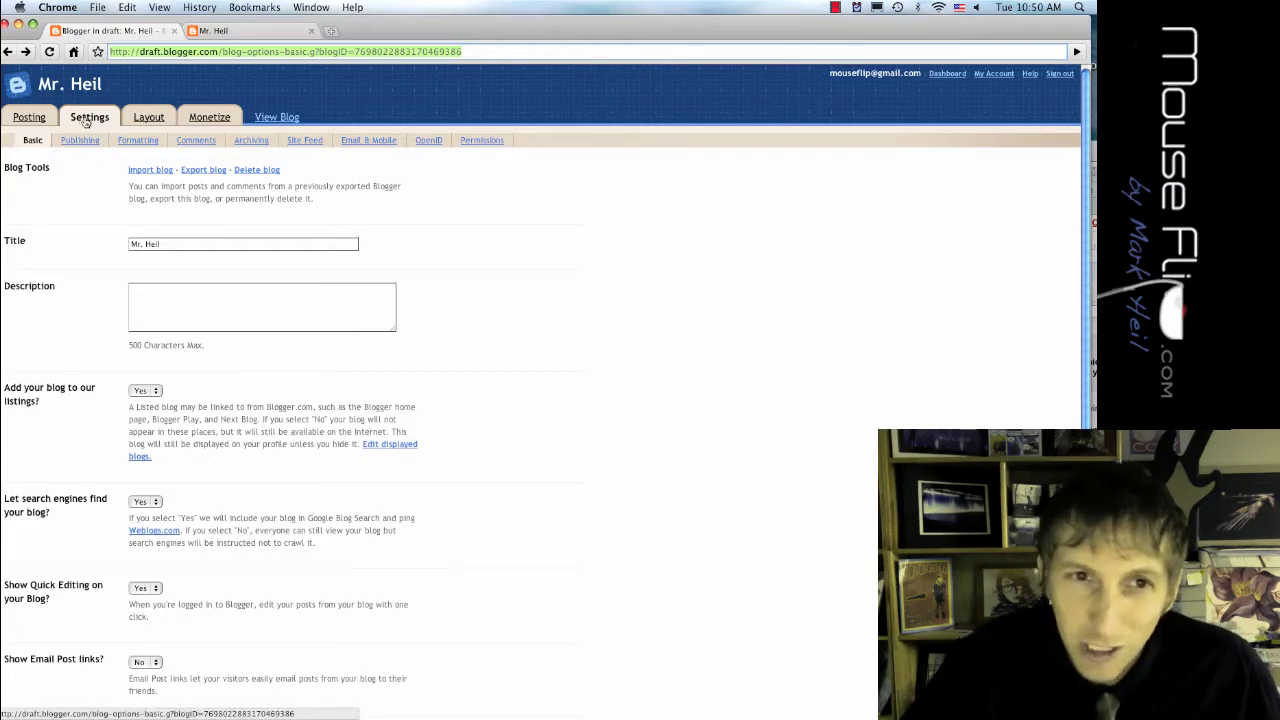
Step: Look over the blog's formatting settings and new-post editor, checking the live blog for comparison
{"action": "left_click", "coordinate": [135, 142]}
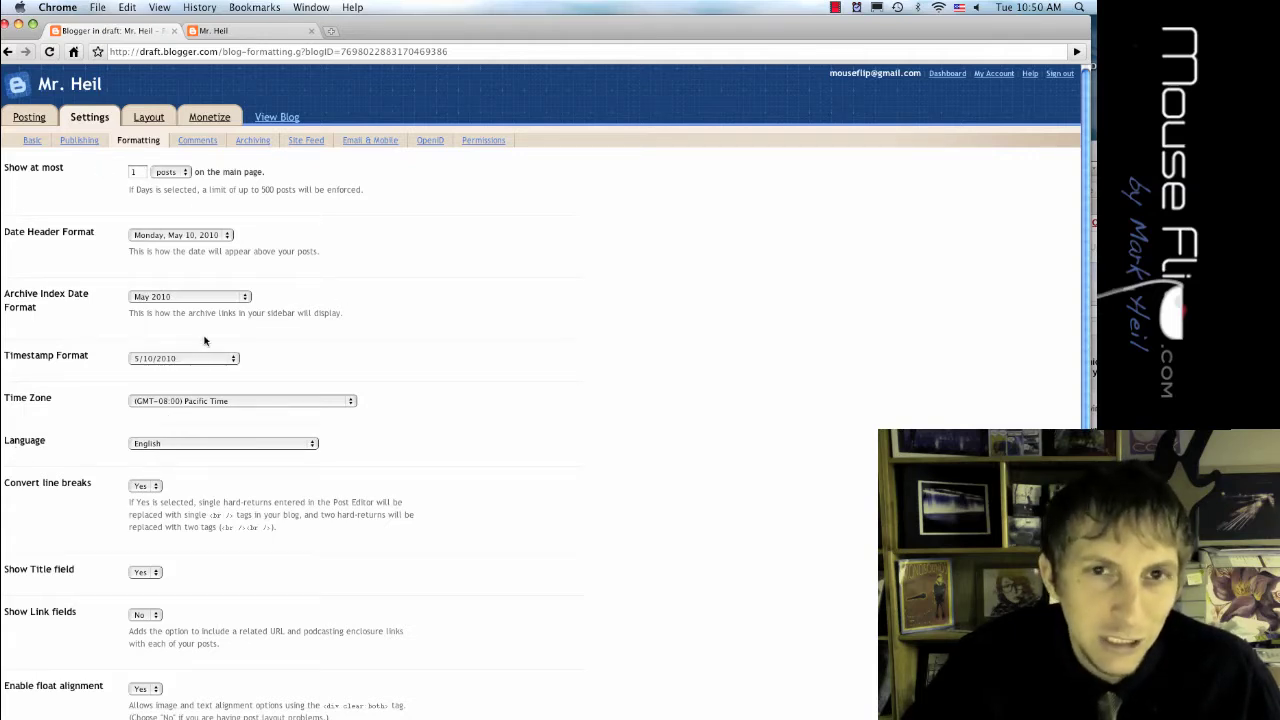
{"action": "left_click", "coordinate": [31, 118]}
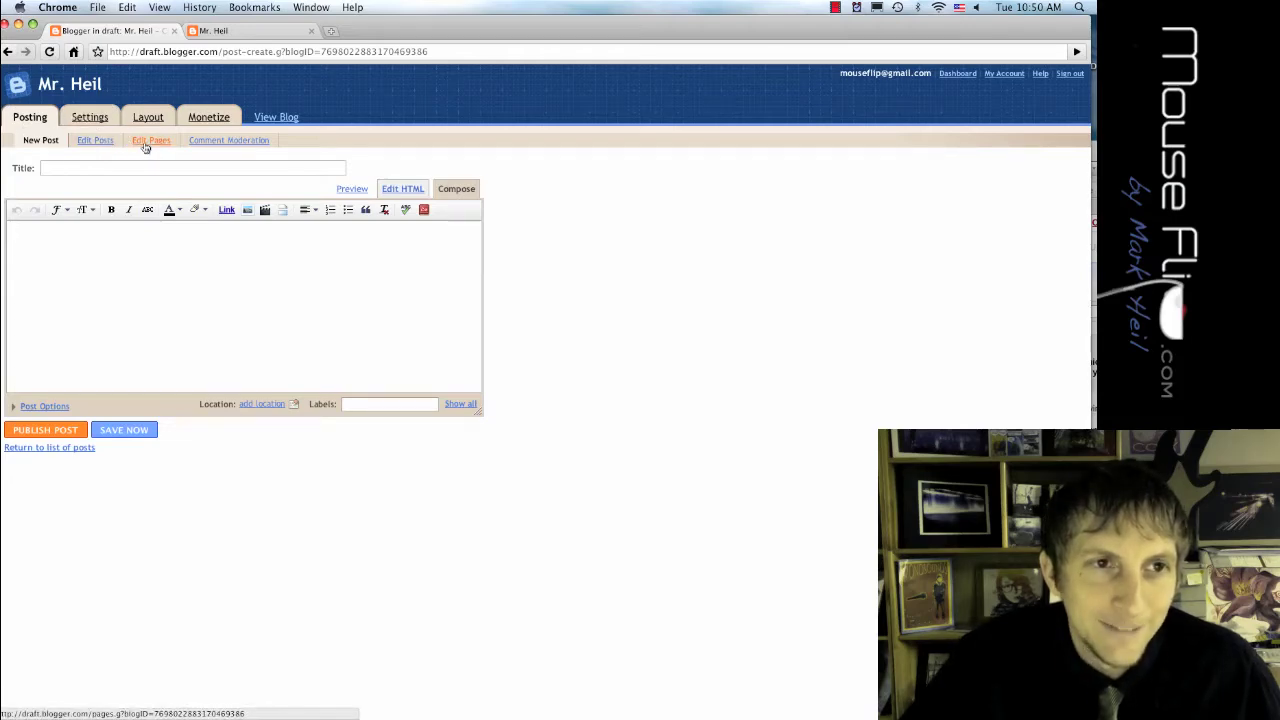
{"action": "left_click", "coordinate": [213, 30]}
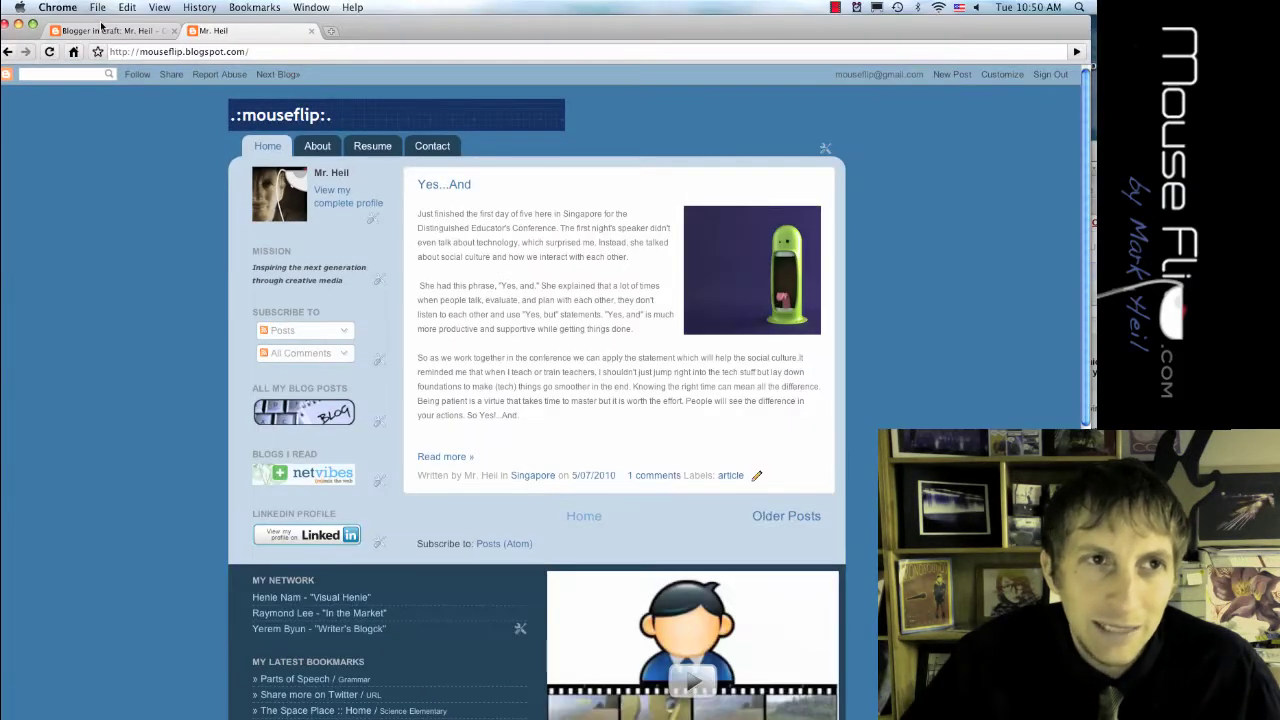
{"action": "left_click", "coordinate": [102, 30]}
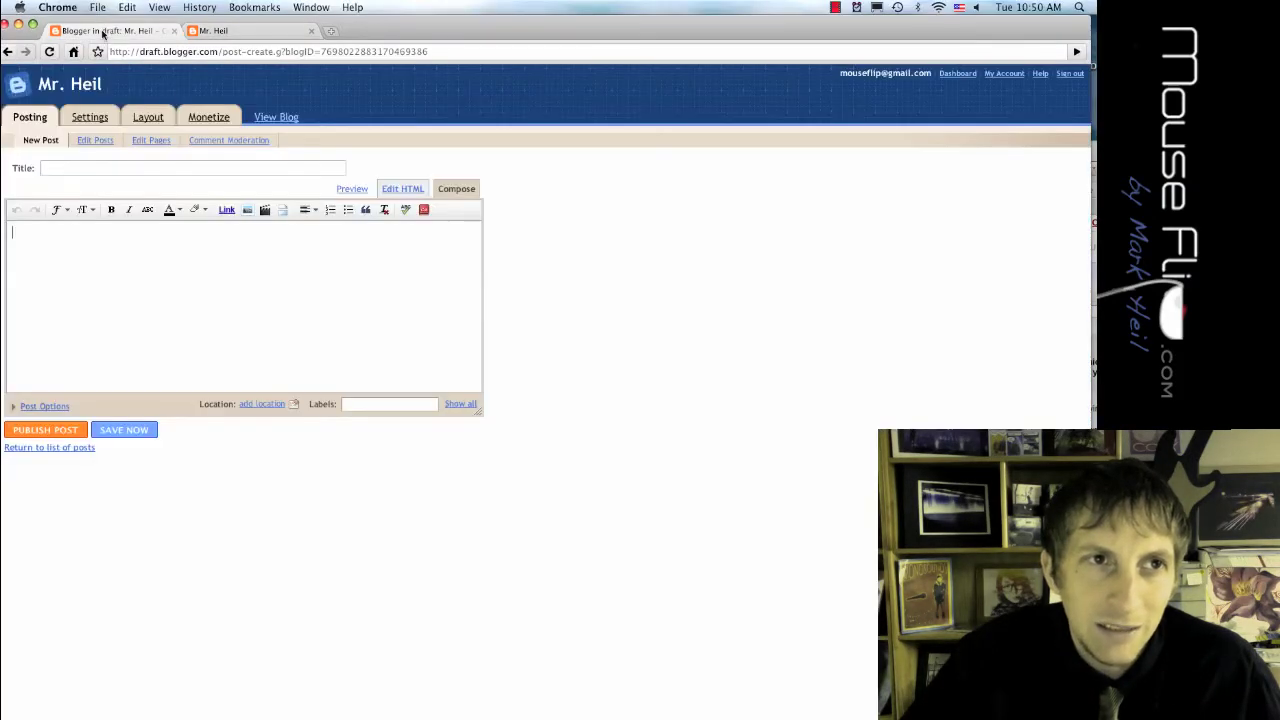
Step: Leave the empty post unsaved and open a blank stand-alone page from the blog's page list
{"action": "left_click", "coordinate": [141, 145]}
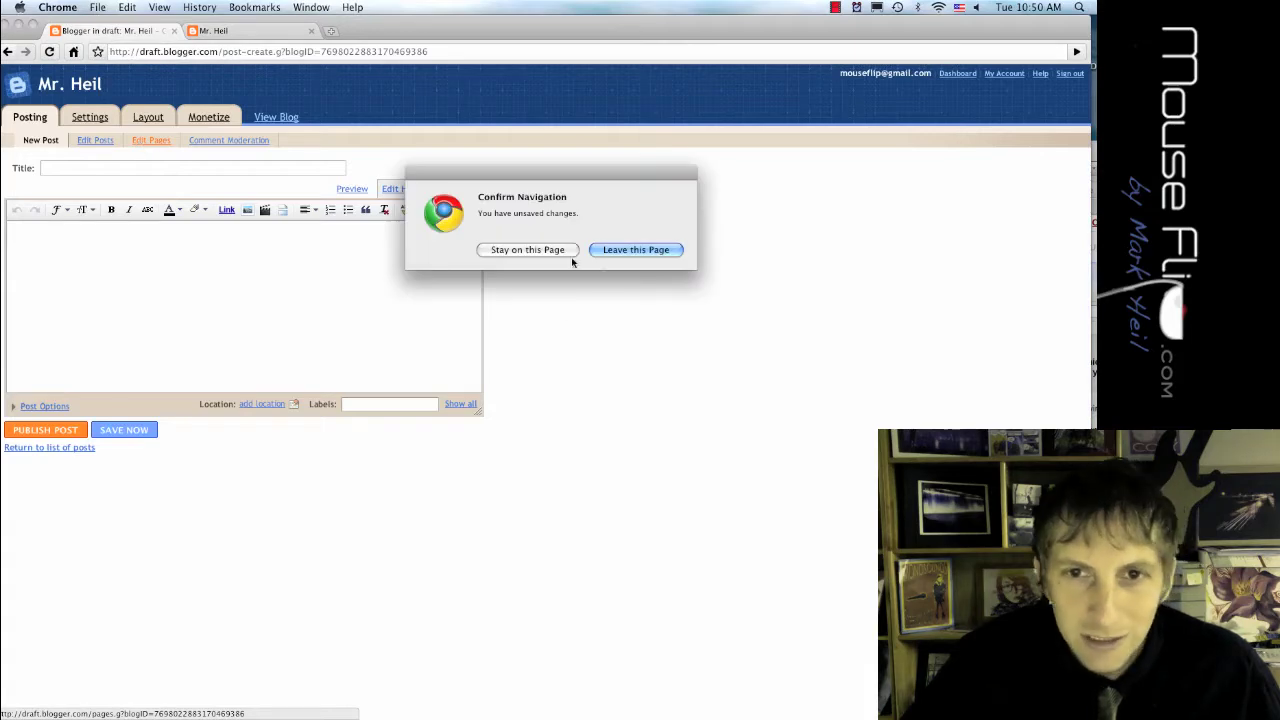
{"action": "left_click", "coordinate": [625, 254]}
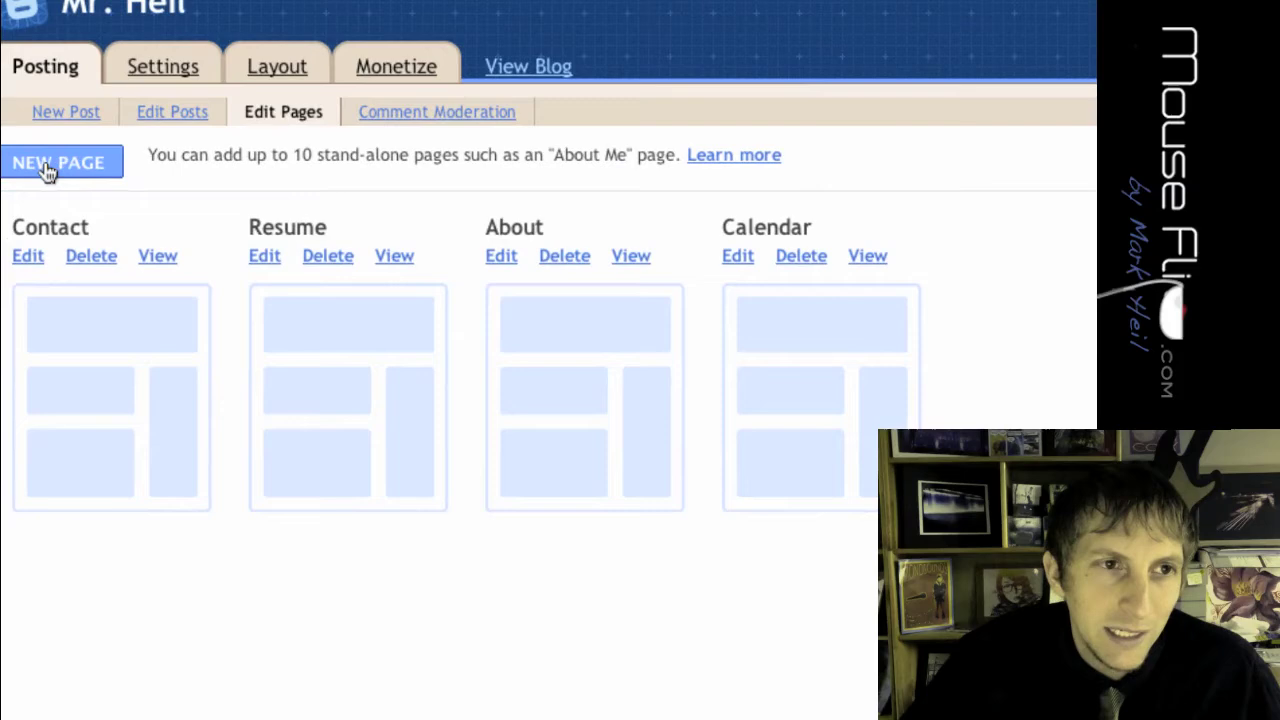
{"action": "left_click", "coordinate": [40, 170]}
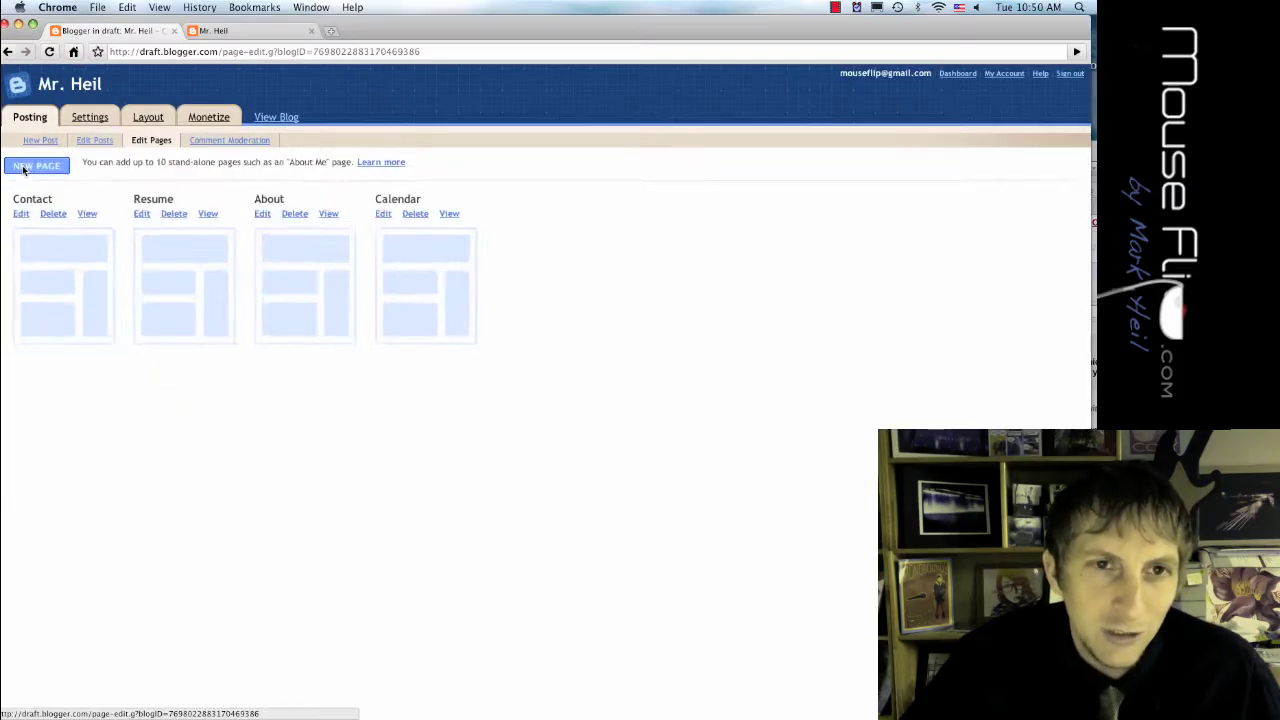
{"action": "left_click", "coordinate": [81, 168]}
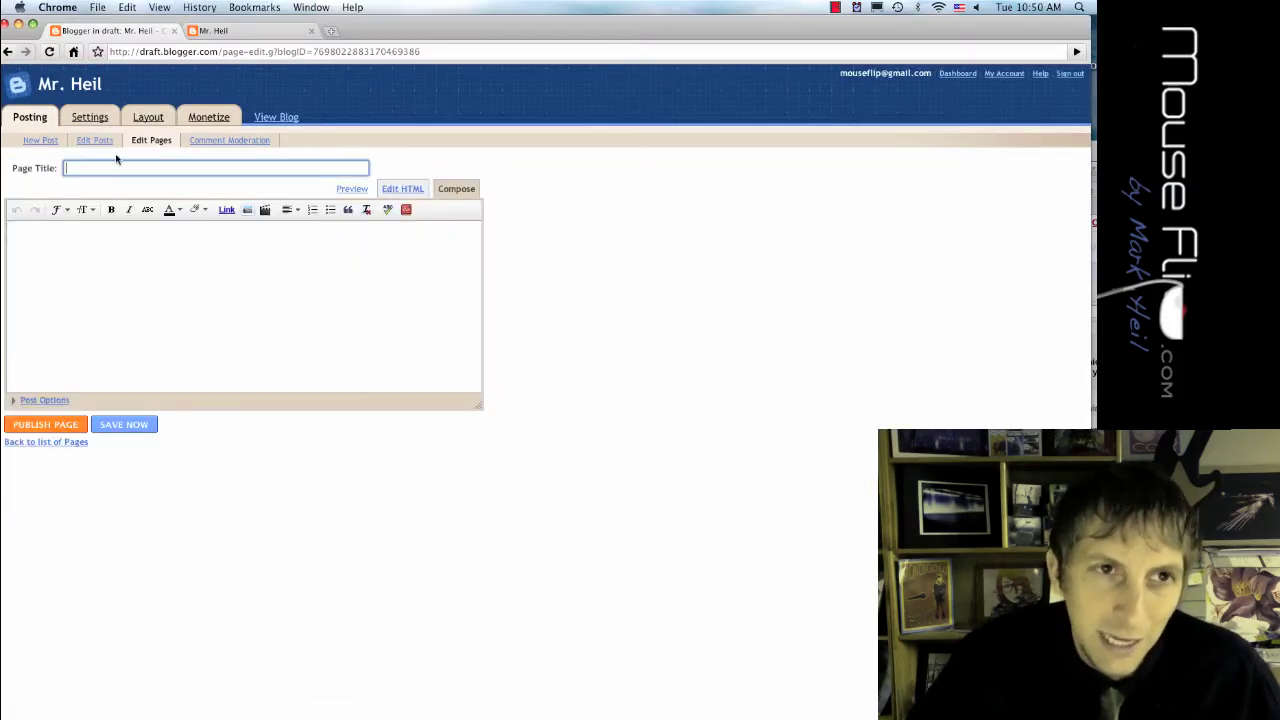
Step: Check the live blog's page tabs, and view the blank page in HTML mode before returning to Compose mode
{"action": "left_click", "coordinate": [250, 31]}
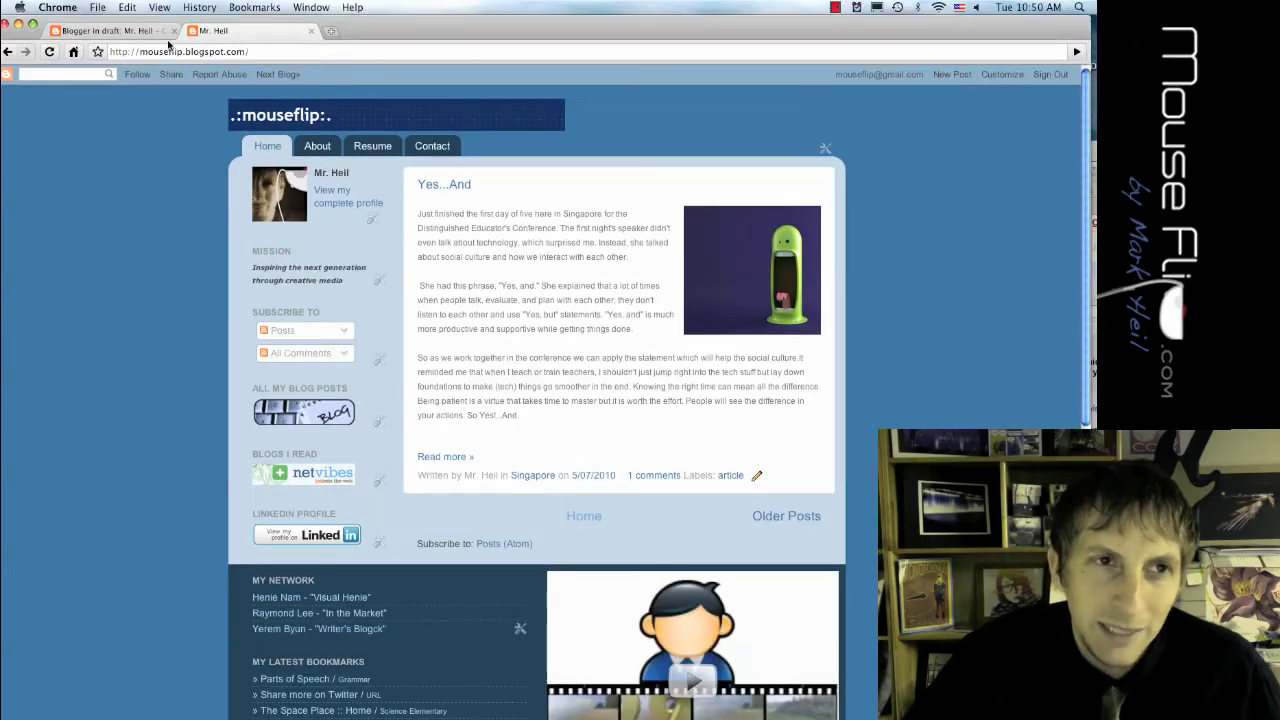
{"action": "left_click", "coordinate": [144, 34]}
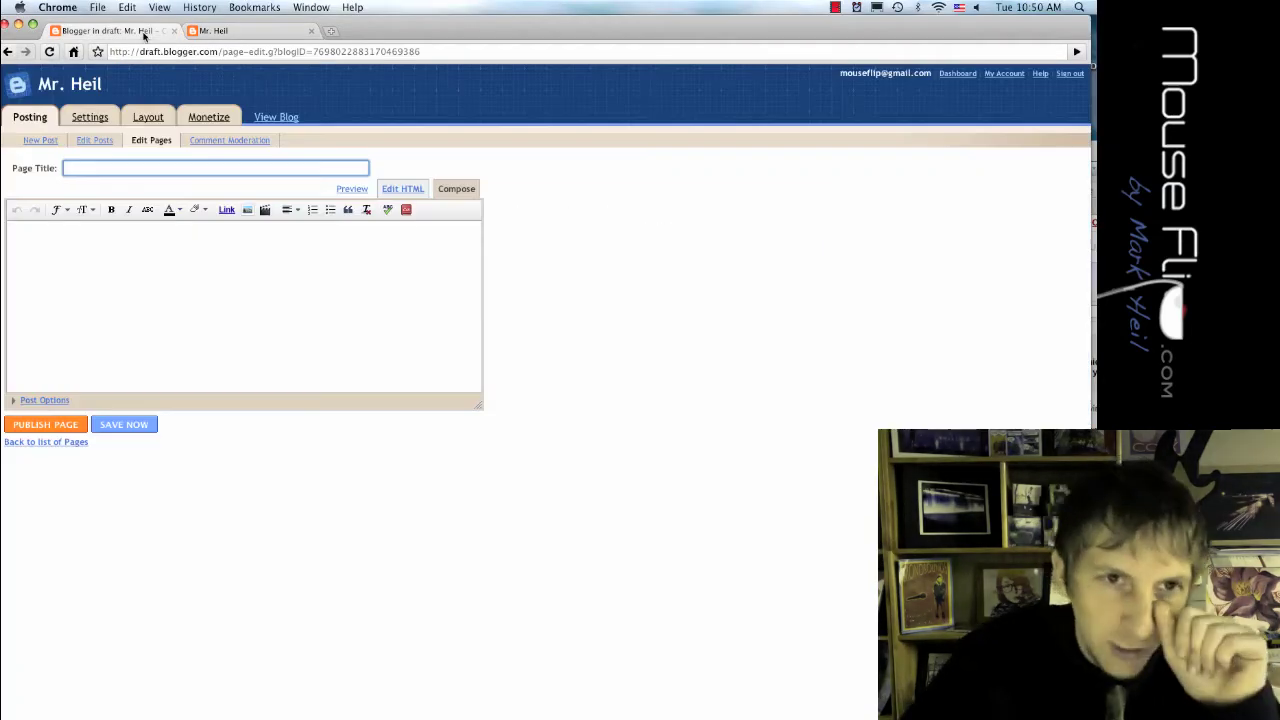
{"action": "left_click", "coordinate": [398, 192]}
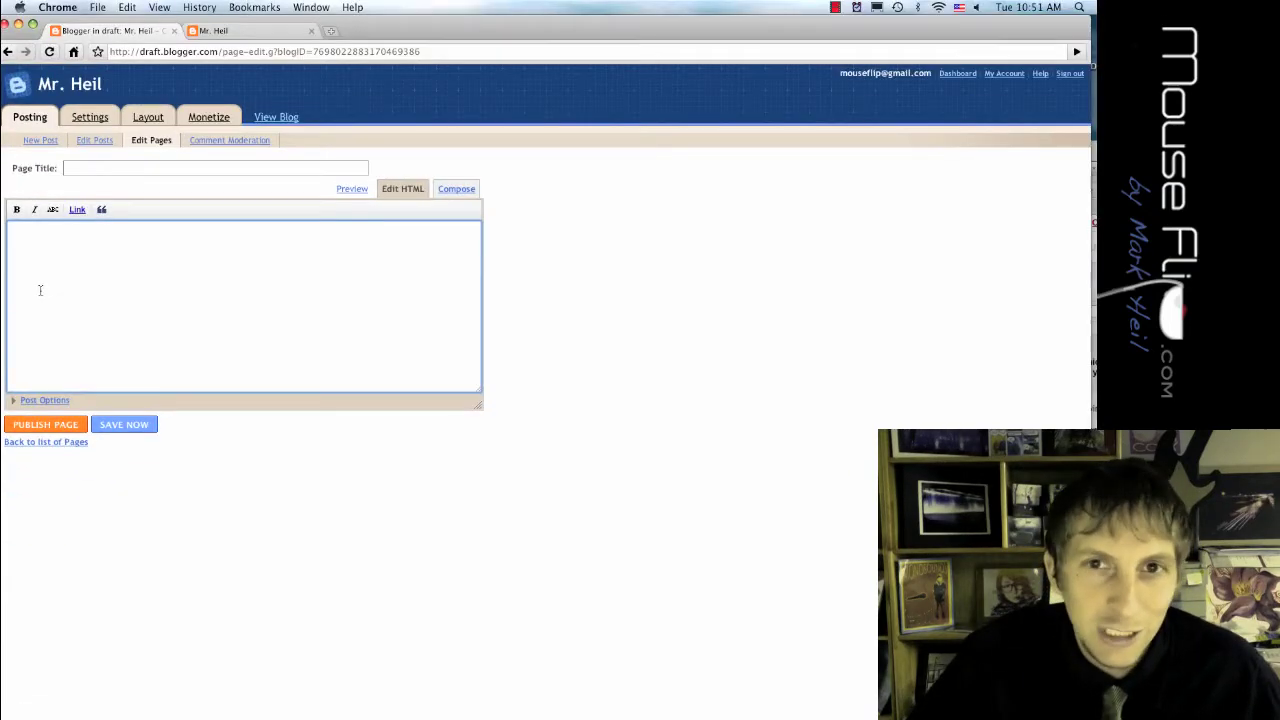
{"action": "left_click", "coordinate": [456, 190]}
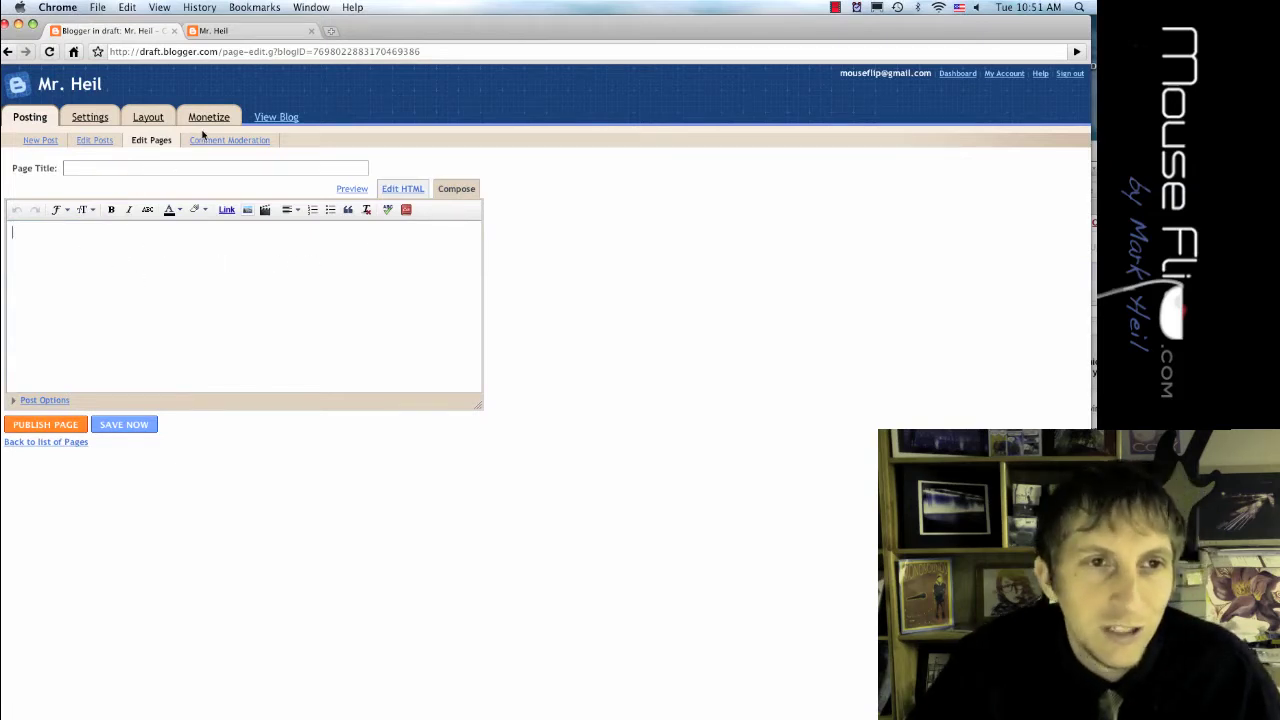
Step: Leave the blank page unsaved and append "- Mouseflip" to the blog title in the basic settings
{"action": "left_click", "coordinate": [90, 118]}
{"action": "left_click", "coordinate": [643, 256]}
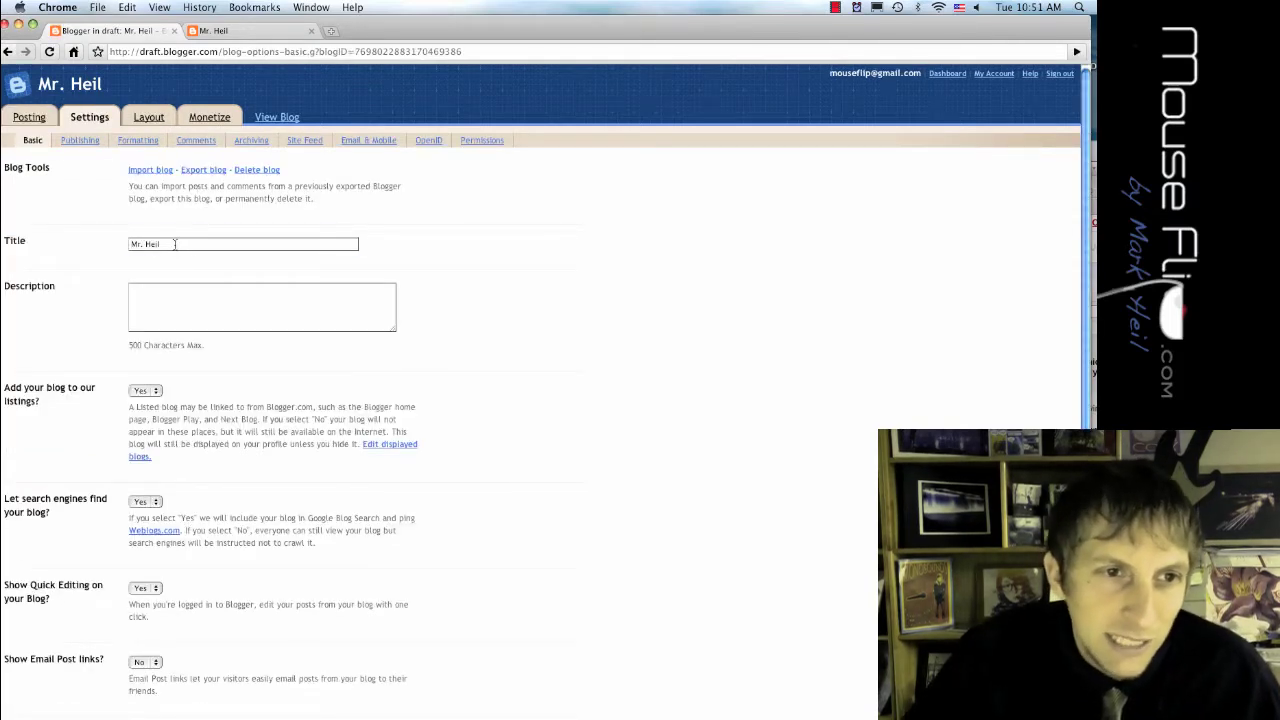
{"action": "left_click", "coordinate": [175, 246]}
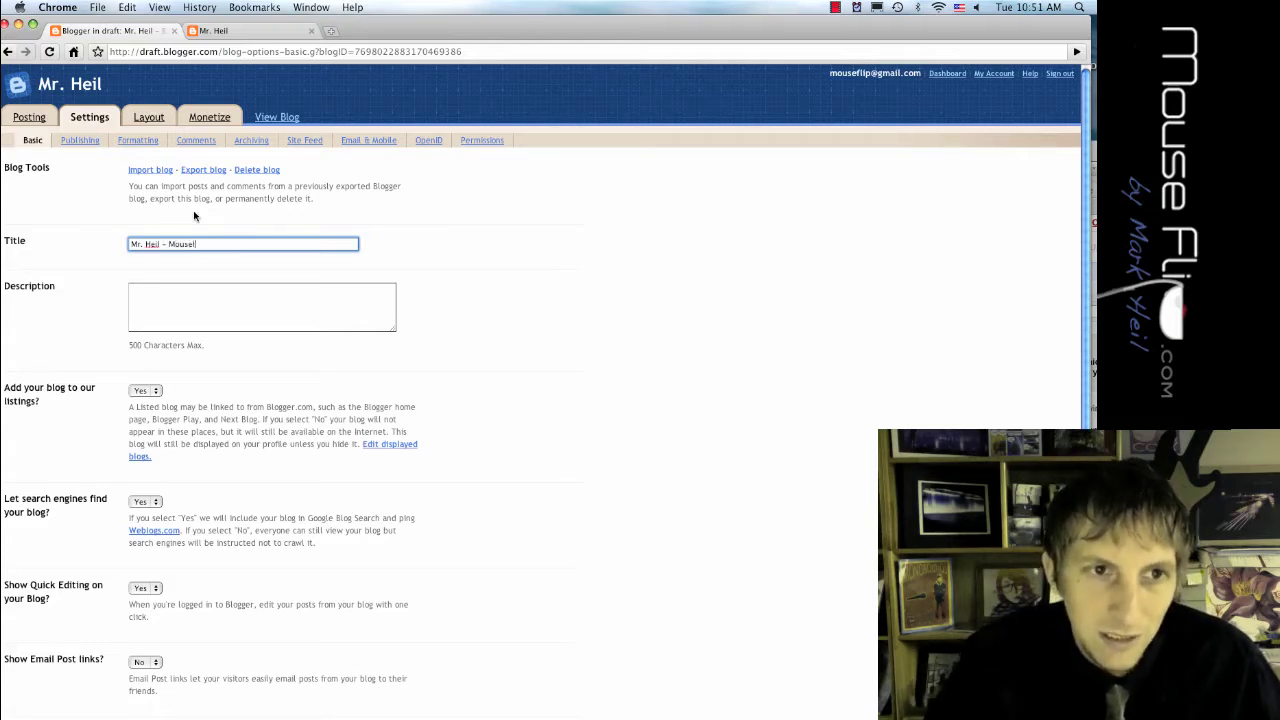
{"action": "key", "text": "BackSpace"}
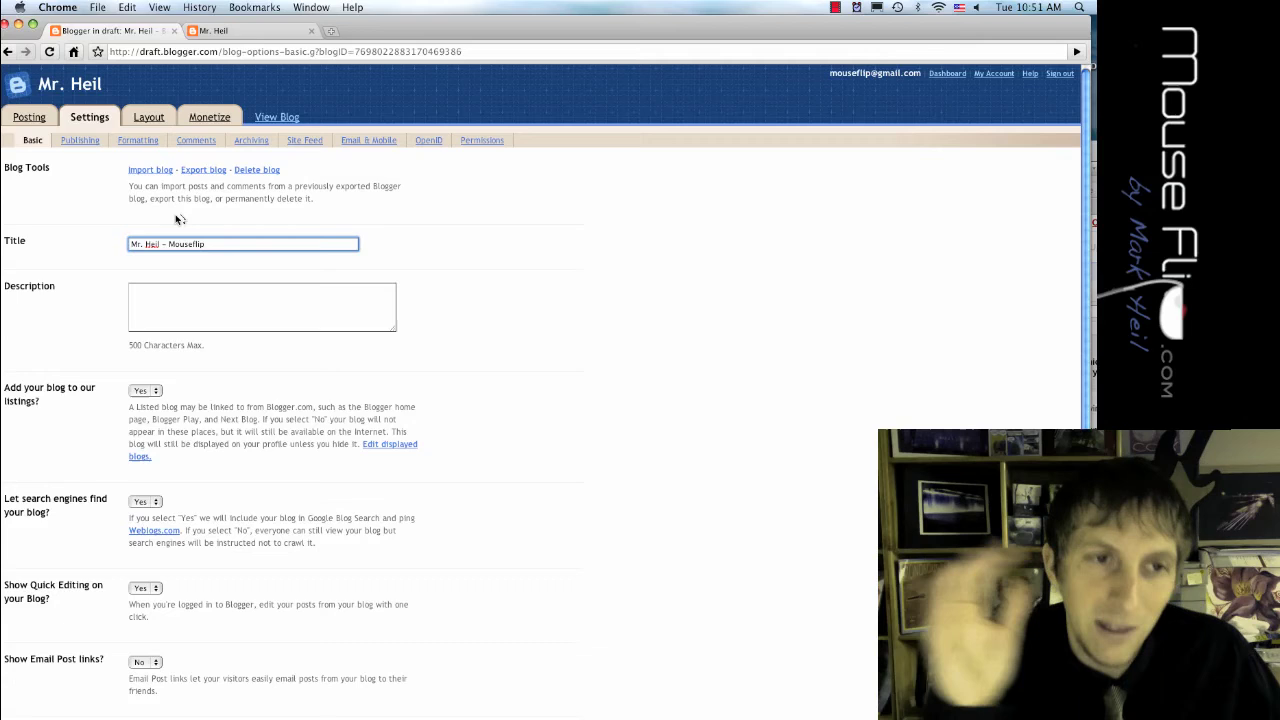
Step: Look over the other basic settings, discard the unsaved title change, and open the publishing settings
{"action": "left_click", "coordinate": [166, 309]}
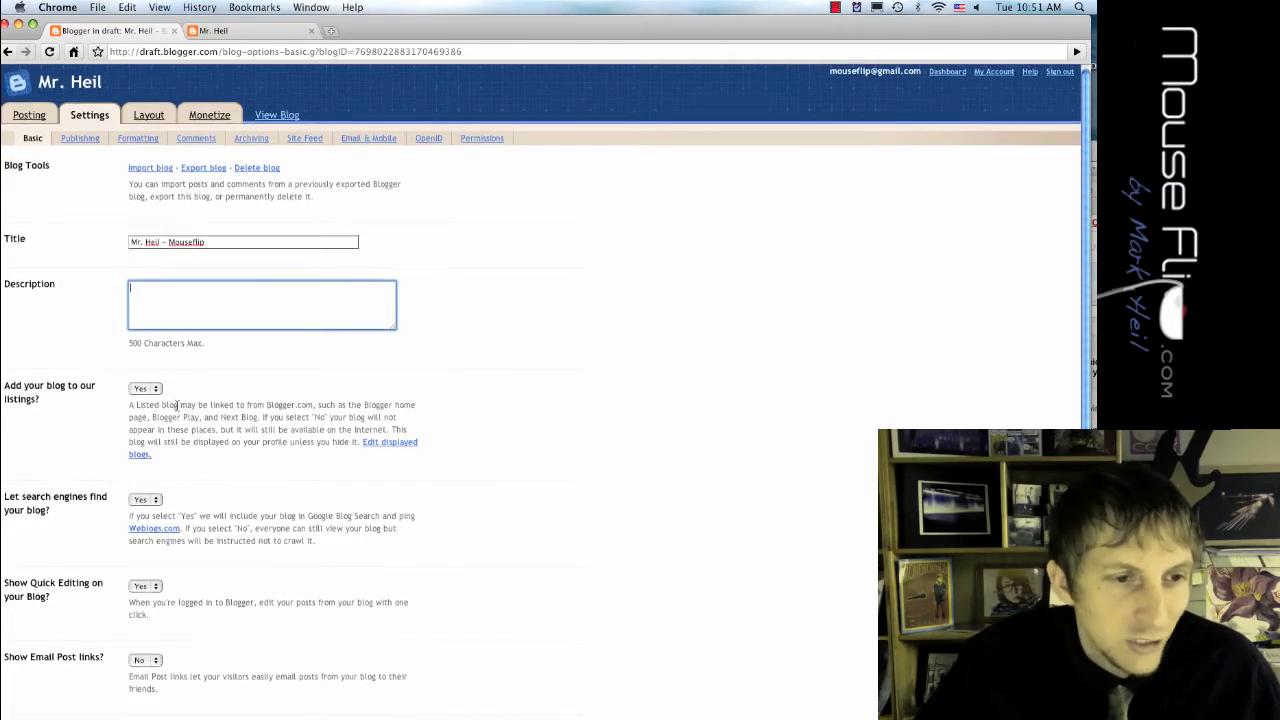
{"action": "scroll", "coordinate": [177, 405], "scroll_direction": "down", "scroll_amount": 1}
{"action": "scroll", "coordinate": [160, 372], "scroll_direction": "down", "scroll_amount": 3}
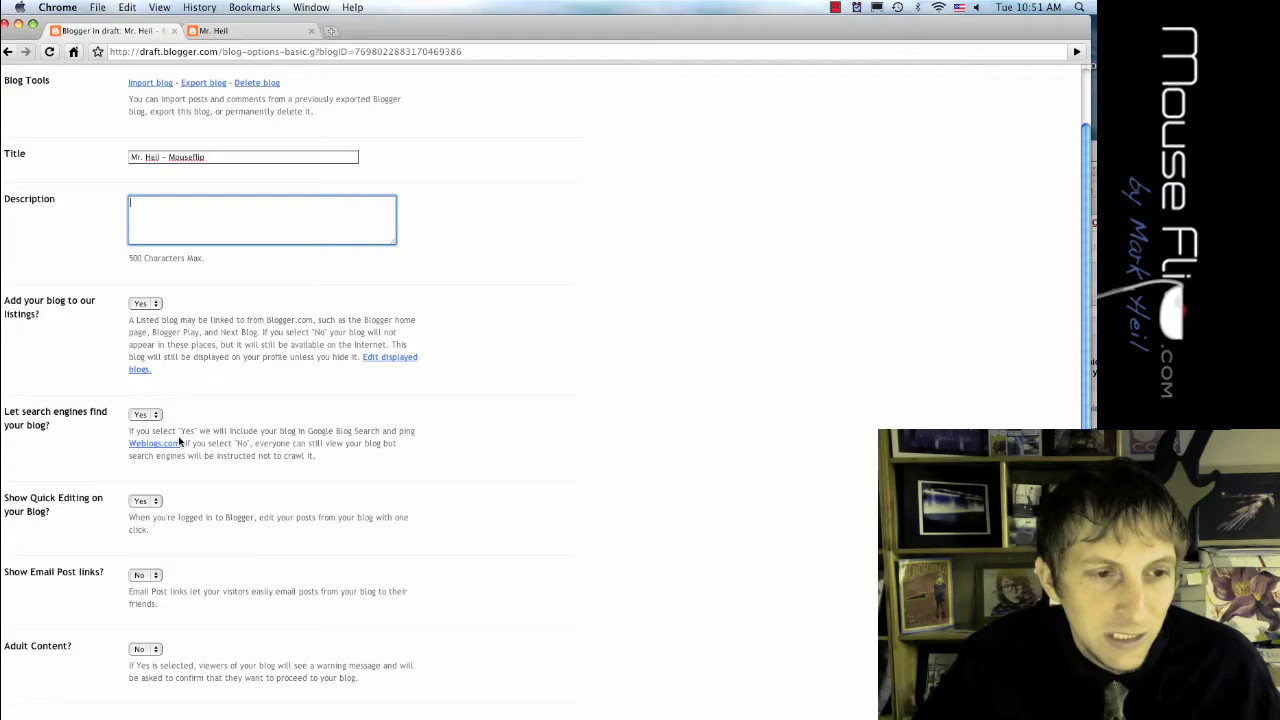
{"action": "scroll", "coordinate": [171, 428], "scroll_direction": "up", "scroll_amount": 3}
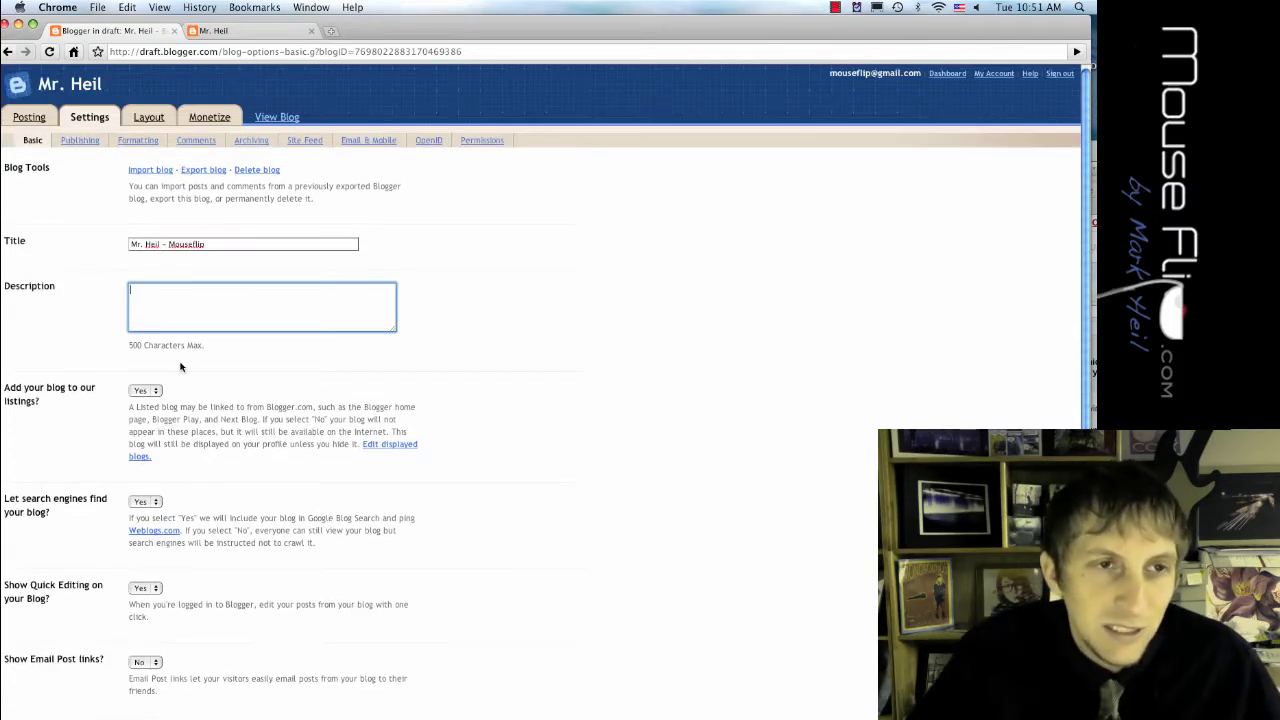
{"action": "left_click", "coordinate": [80, 140]}
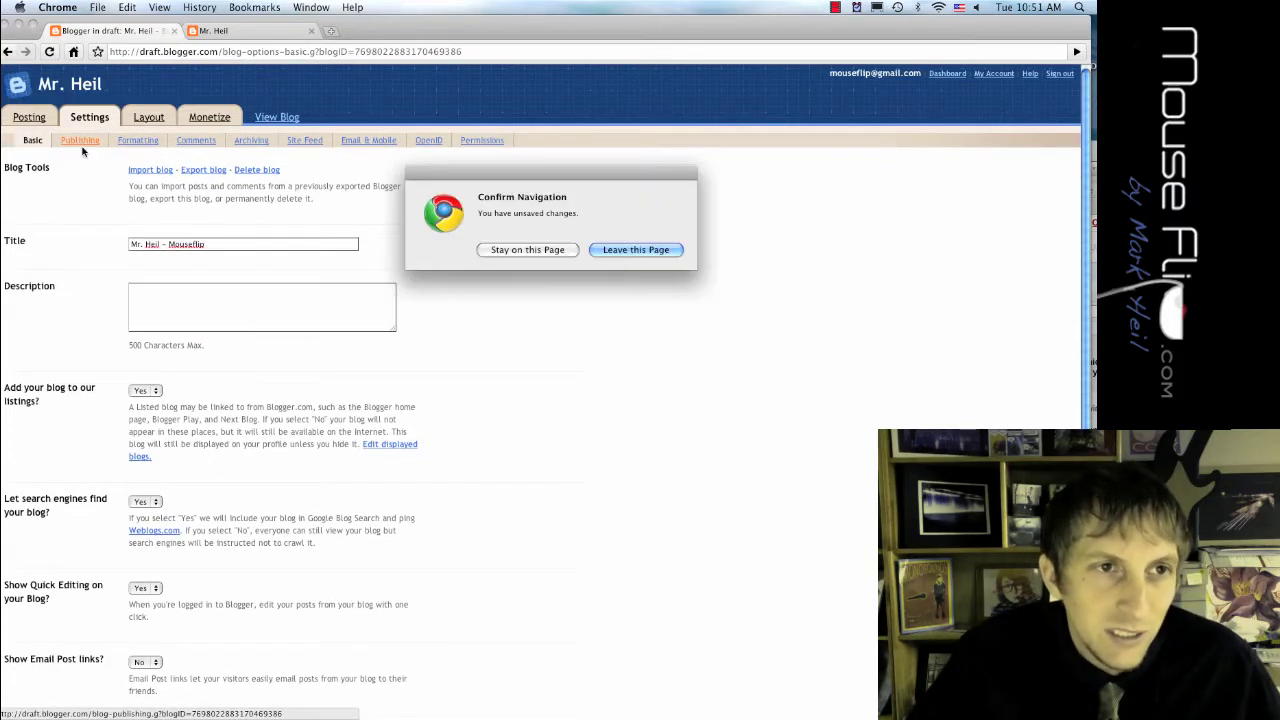
{"action": "left_click", "coordinate": [634, 250]}
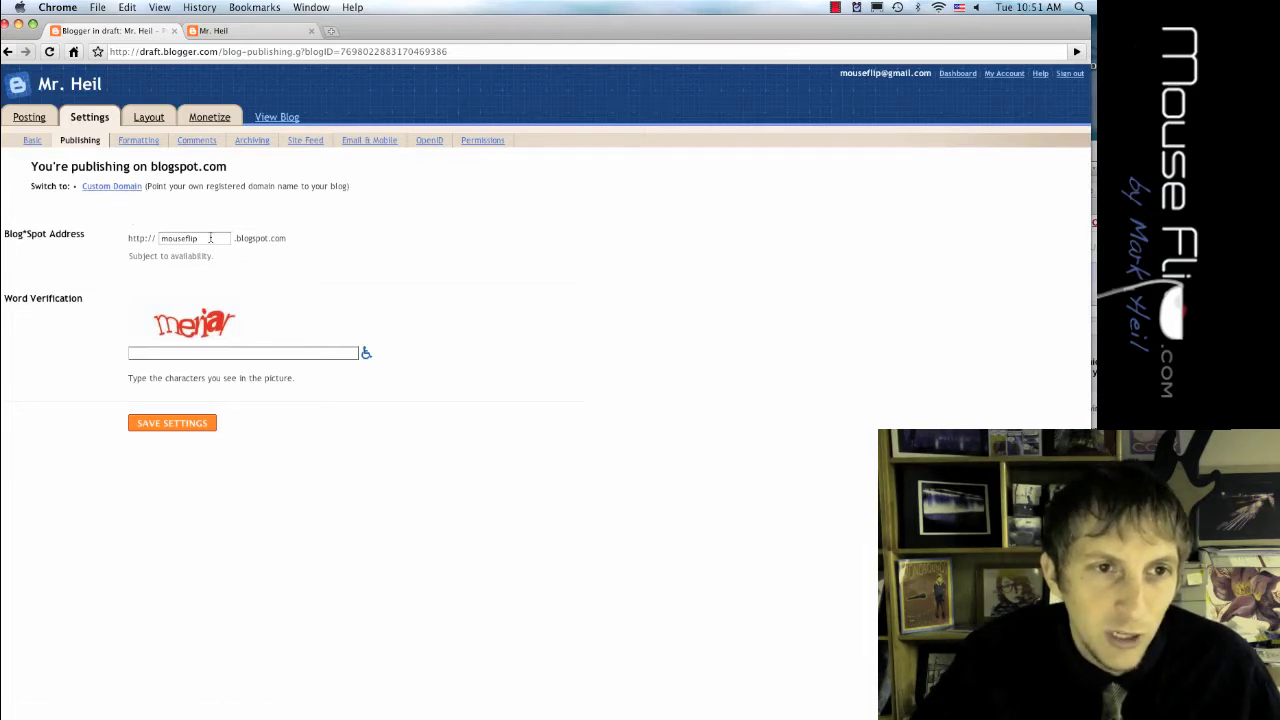
Step: Look through the blog's formatting settings, browsing the list of time zones and closing it without picking one
{"action": "left_click", "coordinate": [145, 143]}
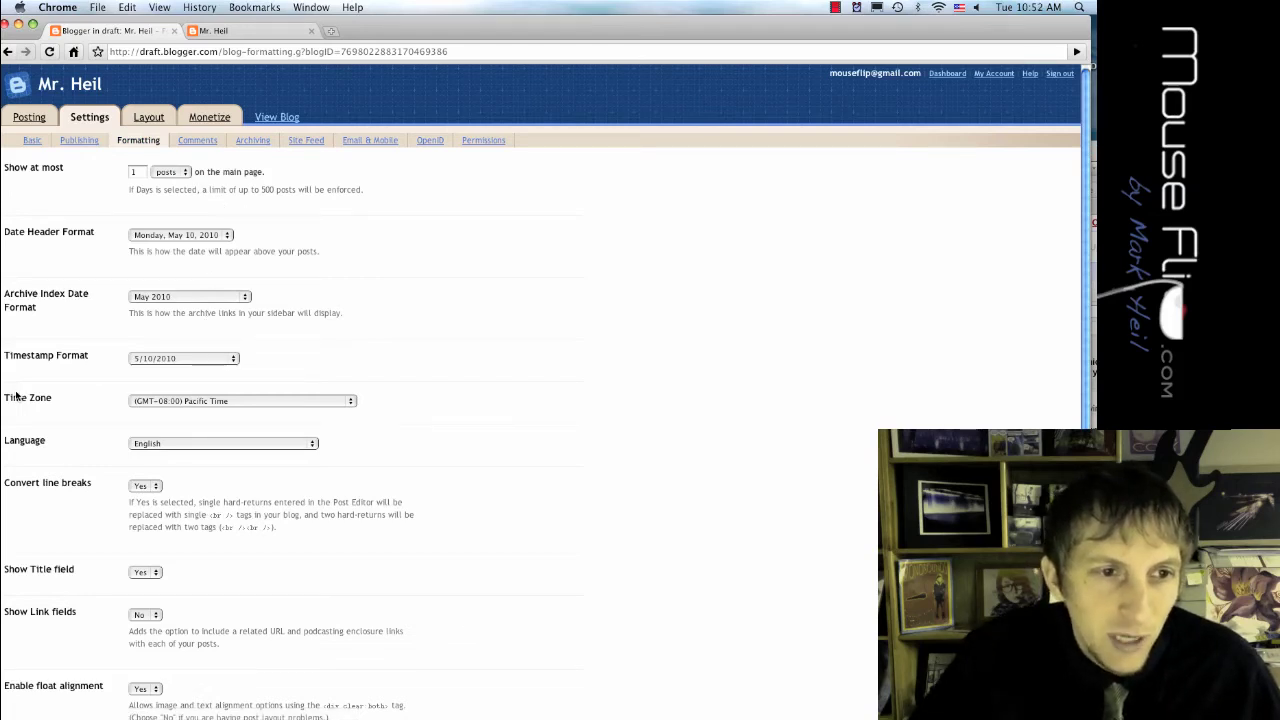
{"action": "left_click", "coordinate": [212, 404]}
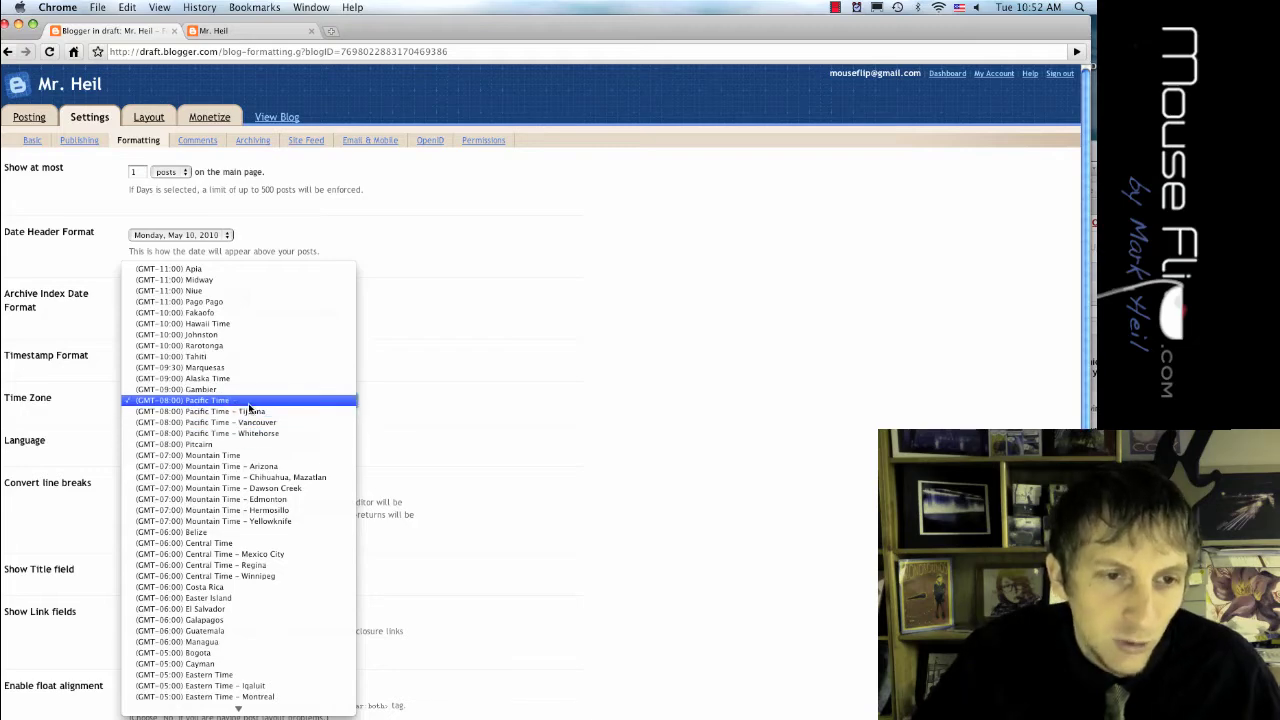
{"action": "scroll", "coordinate": [250, 405], "scroll_direction": "down", "scroll_amount": 5}
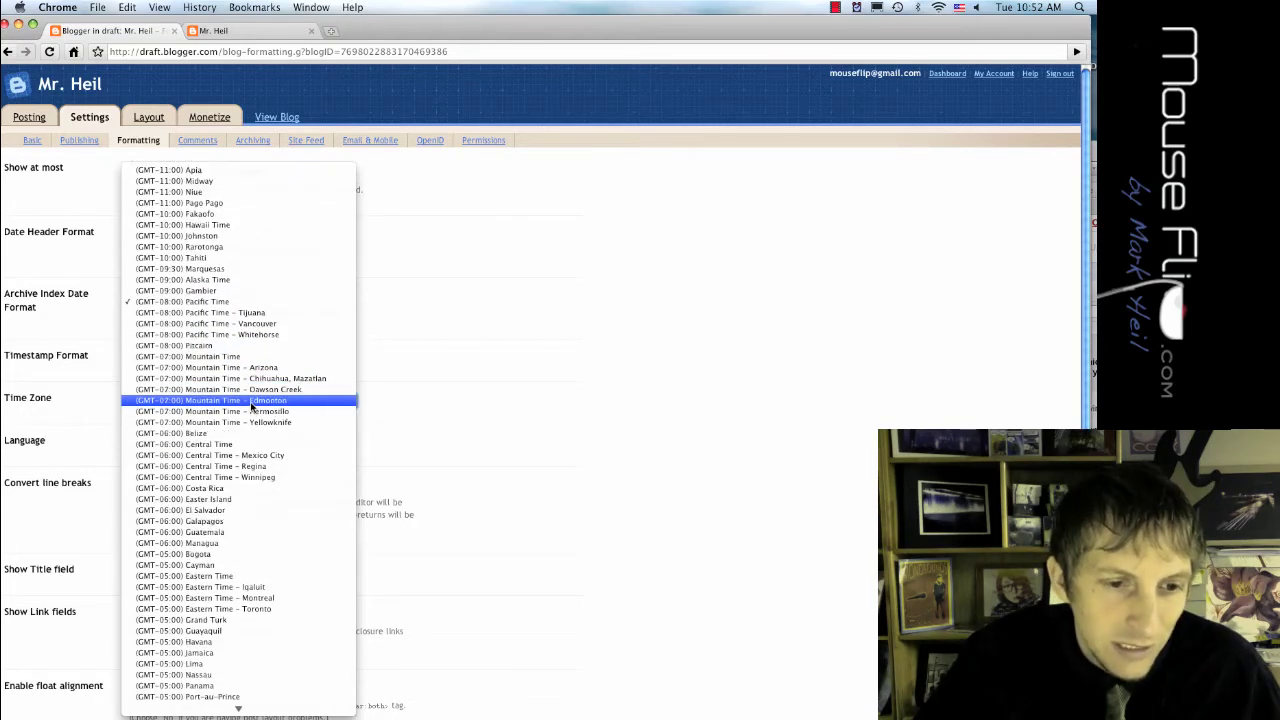
{"action": "scroll", "coordinate": [252, 405], "scroll_direction": "down", "scroll_amount": 10}
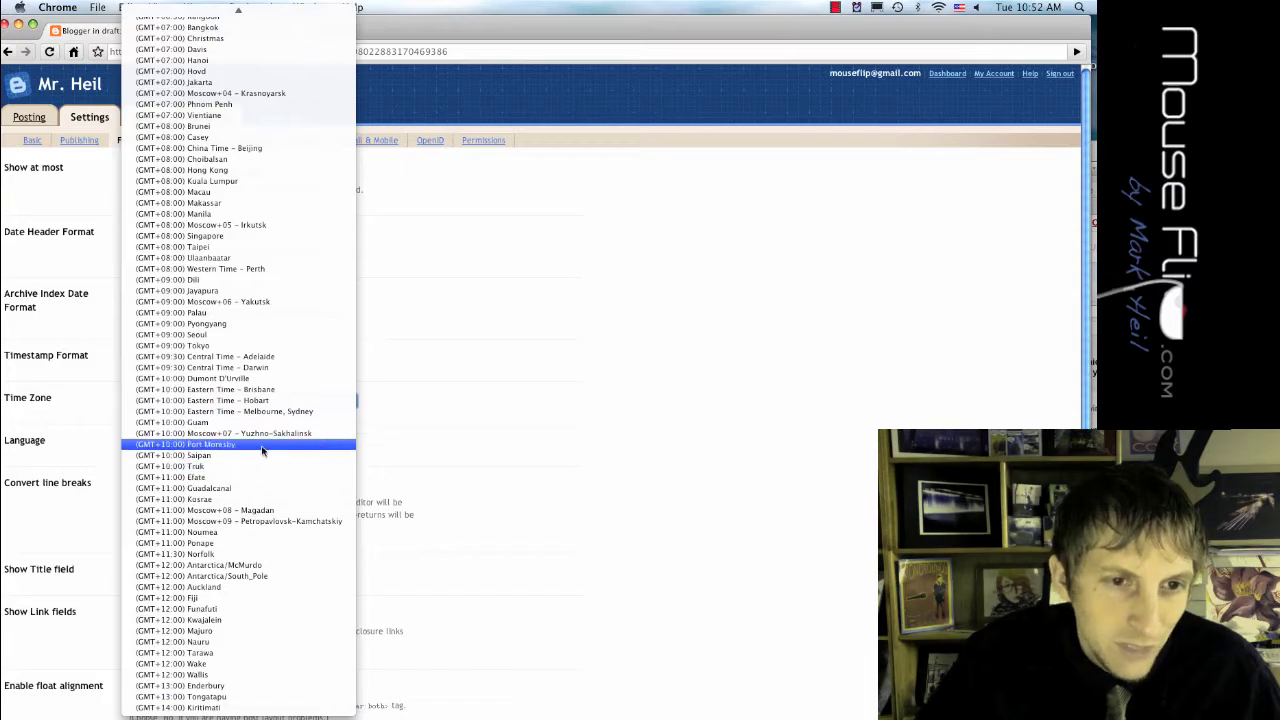
{"action": "left_click", "coordinate": [637, 367]}
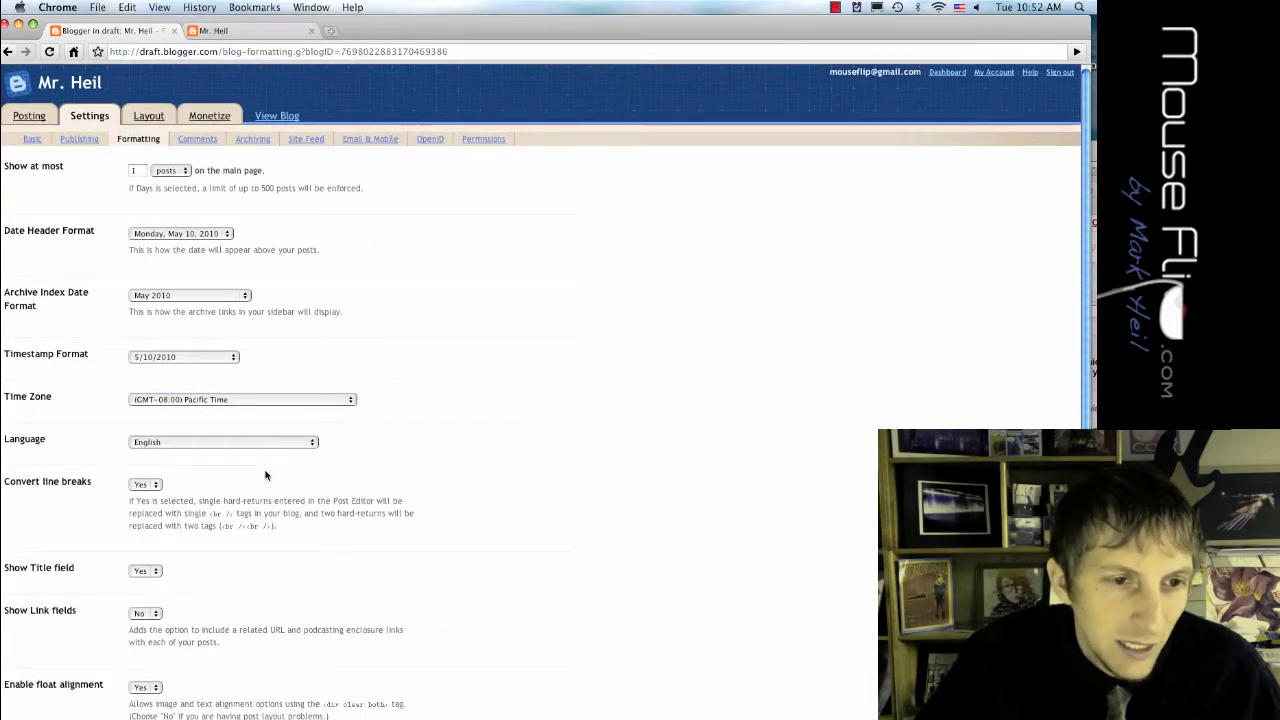
{"action": "scroll", "coordinate": [263, 472], "scroll_direction": "down", "scroll_amount": 1}
{"action": "scroll", "coordinate": [262, 470], "scroll_direction": "down", "scroll_amount": 3}
{"action": "scroll", "coordinate": [249, 417], "scroll_direction": "up", "scroll_amount": 4}
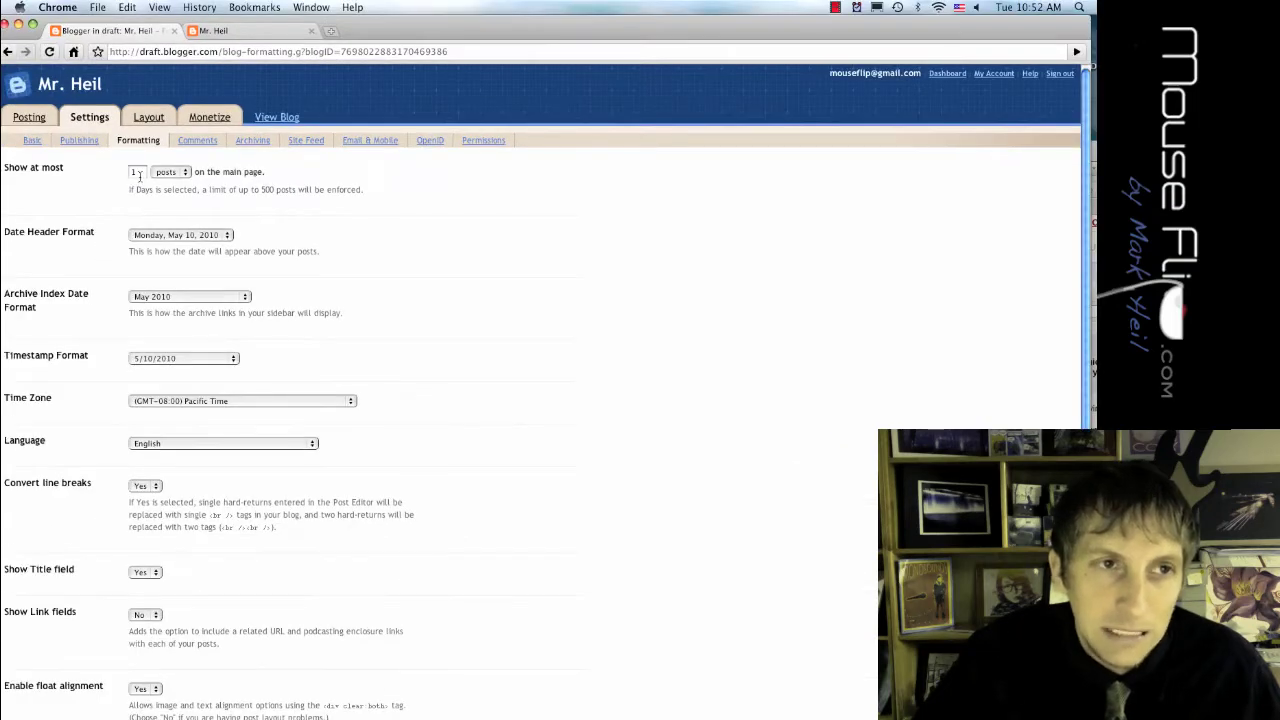
Step: Look over the blog's settings for comments, archiving, site feed, email and mobile, and permissions
{"action": "left_click", "coordinate": [200, 142]}
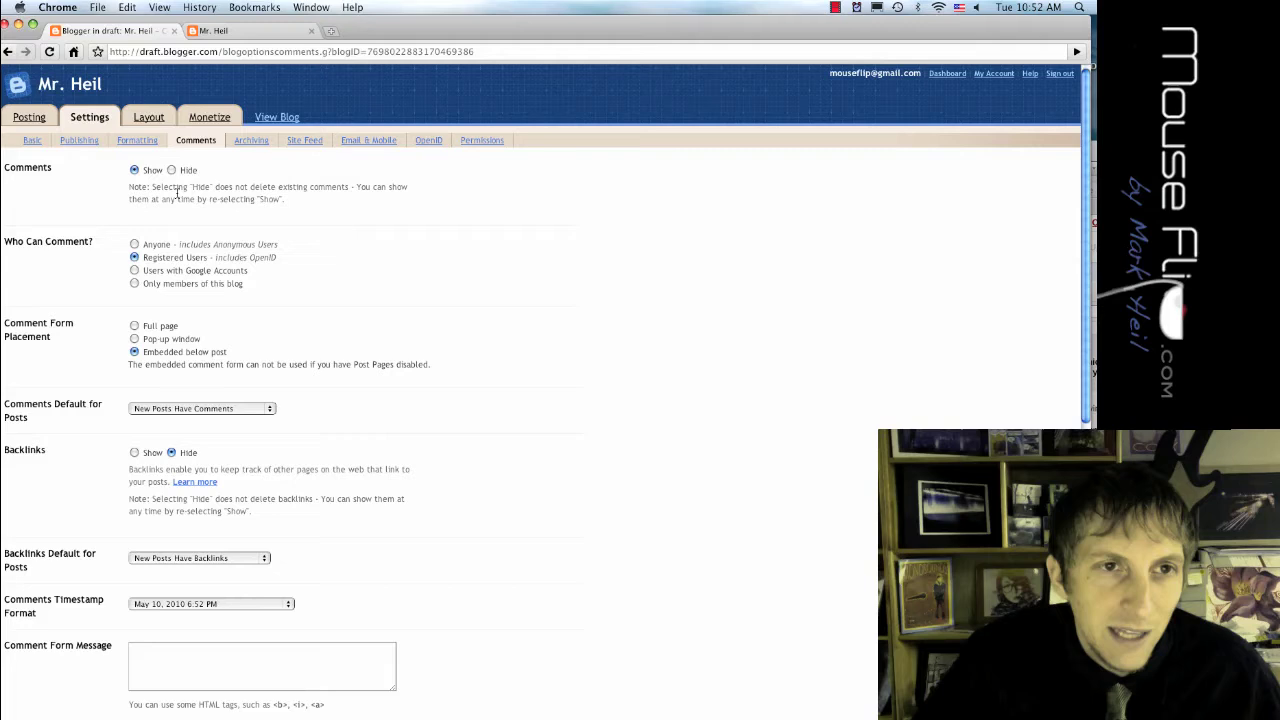
{"action": "left_click", "coordinate": [251, 141]}
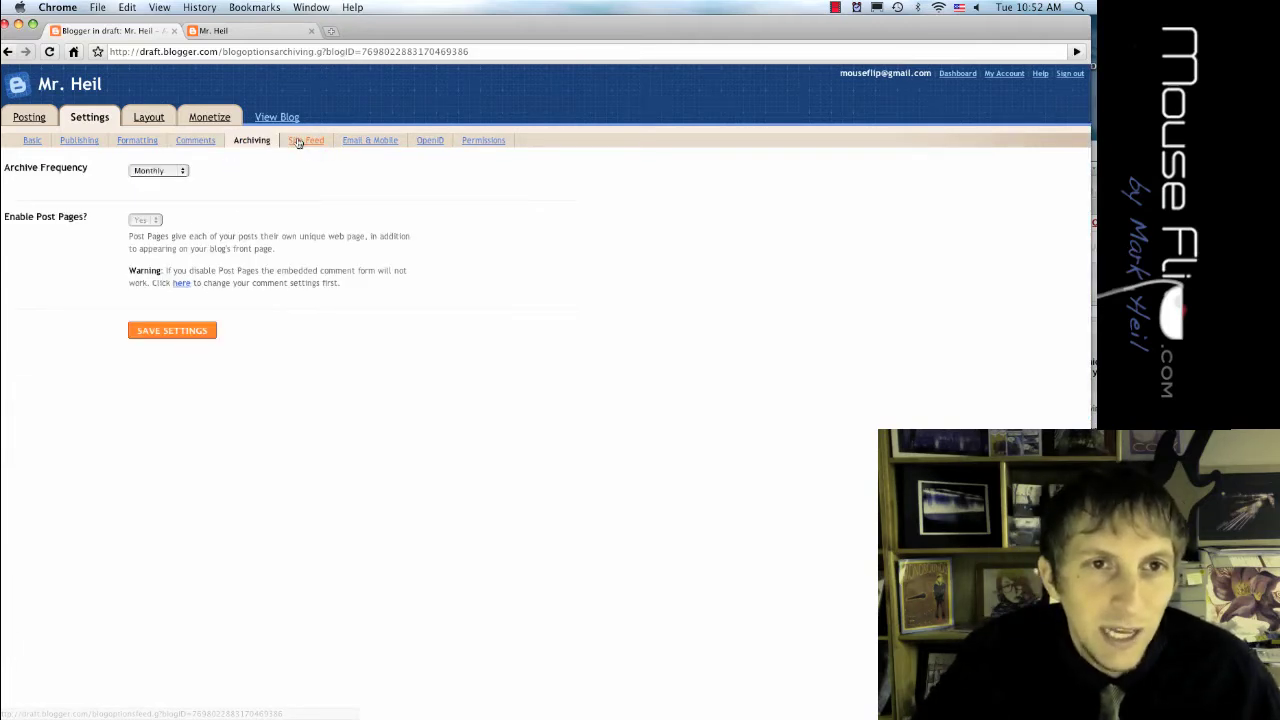
{"action": "left_click", "coordinate": [298, 141]}
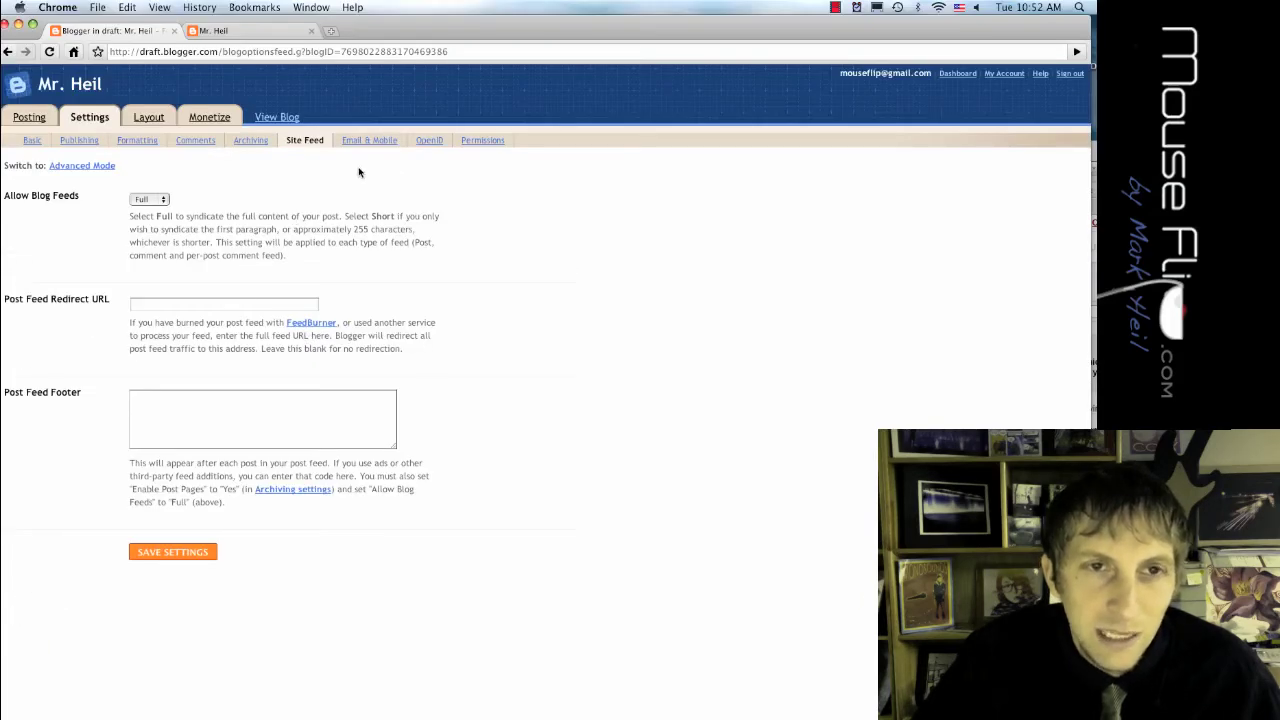
{"action": "left_click", "coordinate": [366, 141]}
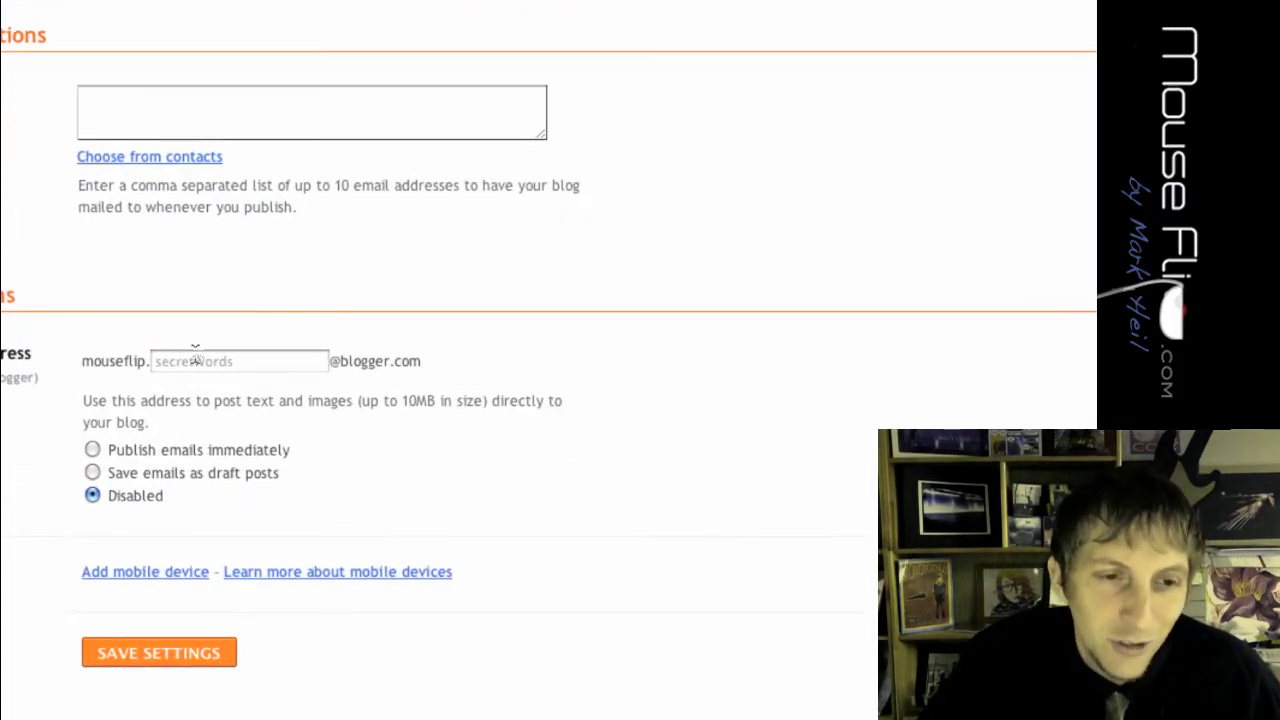
{"action": "left_click", "coordinate": [483, 140]}
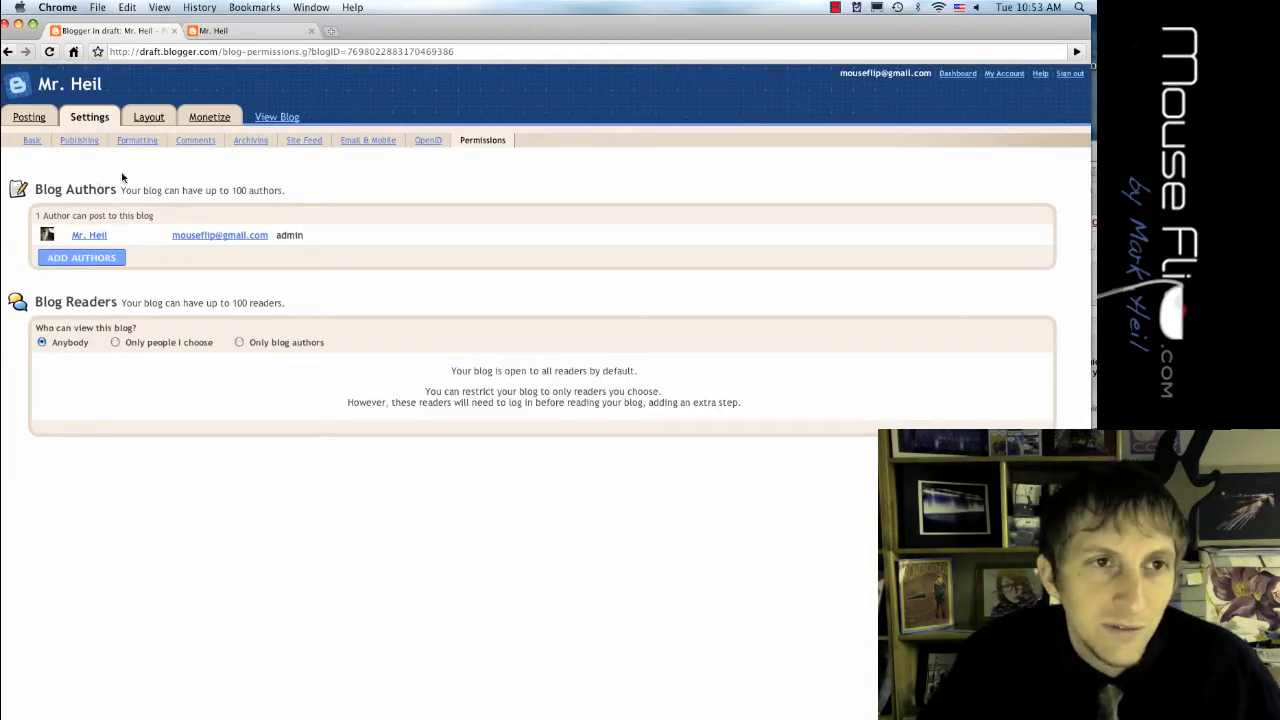
Step: Examine how the page elements are arranged in the blog's layout and open the Template Designer
{"action": "left_click", "coordinate": [147, 117]}
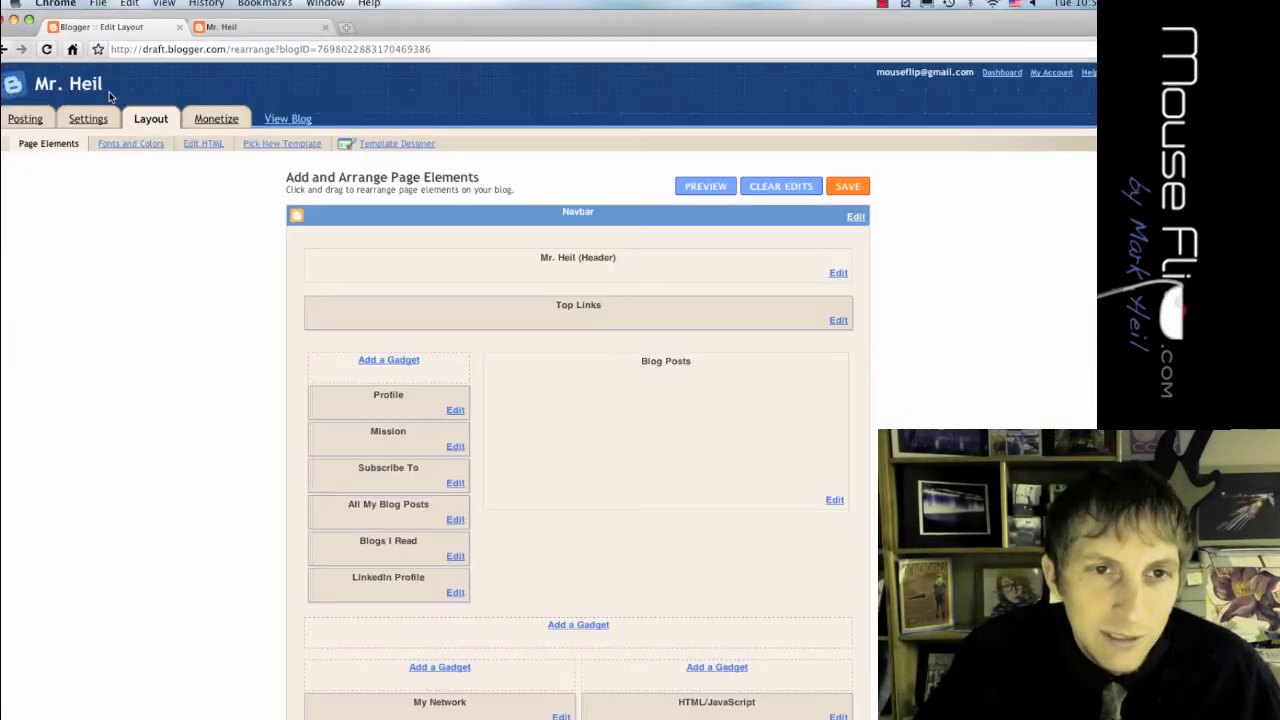
{"action": "scroll", "coordinate": [506, 260], "scroll_direction": "down", "scroll_amount": 1}
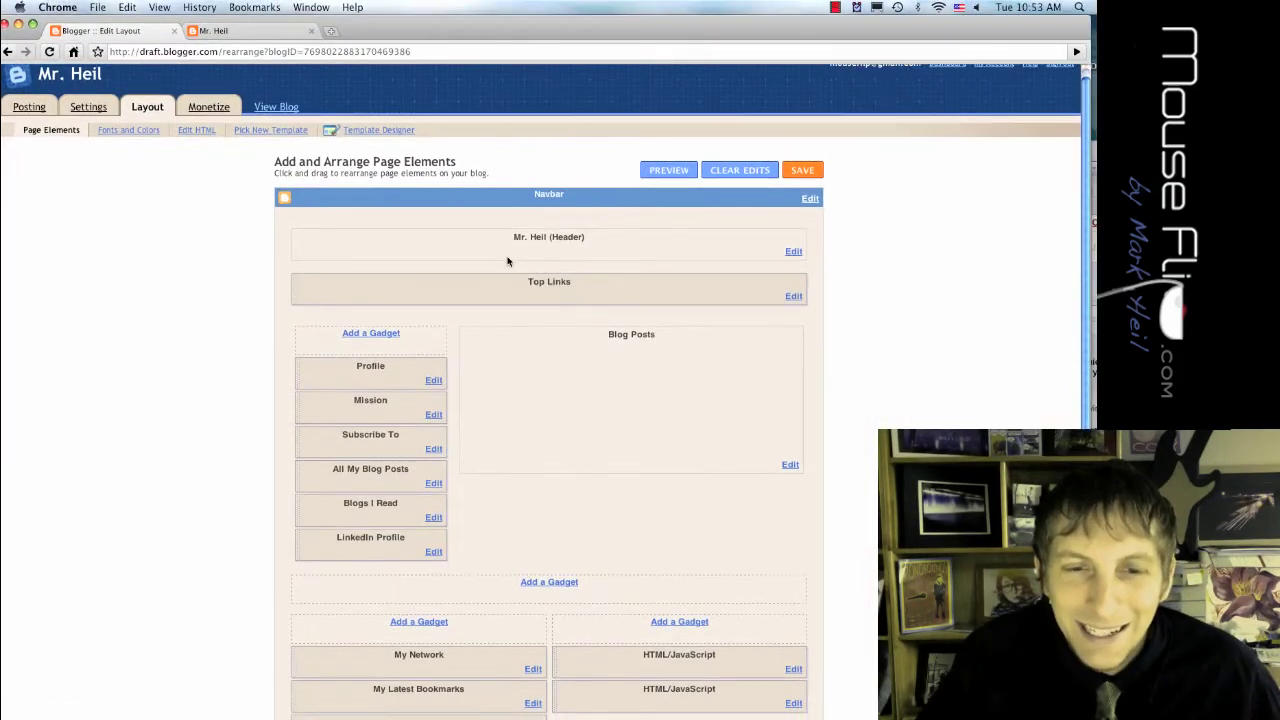
{"action": "scroll", "coordinate": [508, 259], "scroll_direction": "down", "scroll_amount": 3}
{"action": "scroll", "coordinate": [512, 260], "scroll_direction": "up", "scroll_amount": 4}
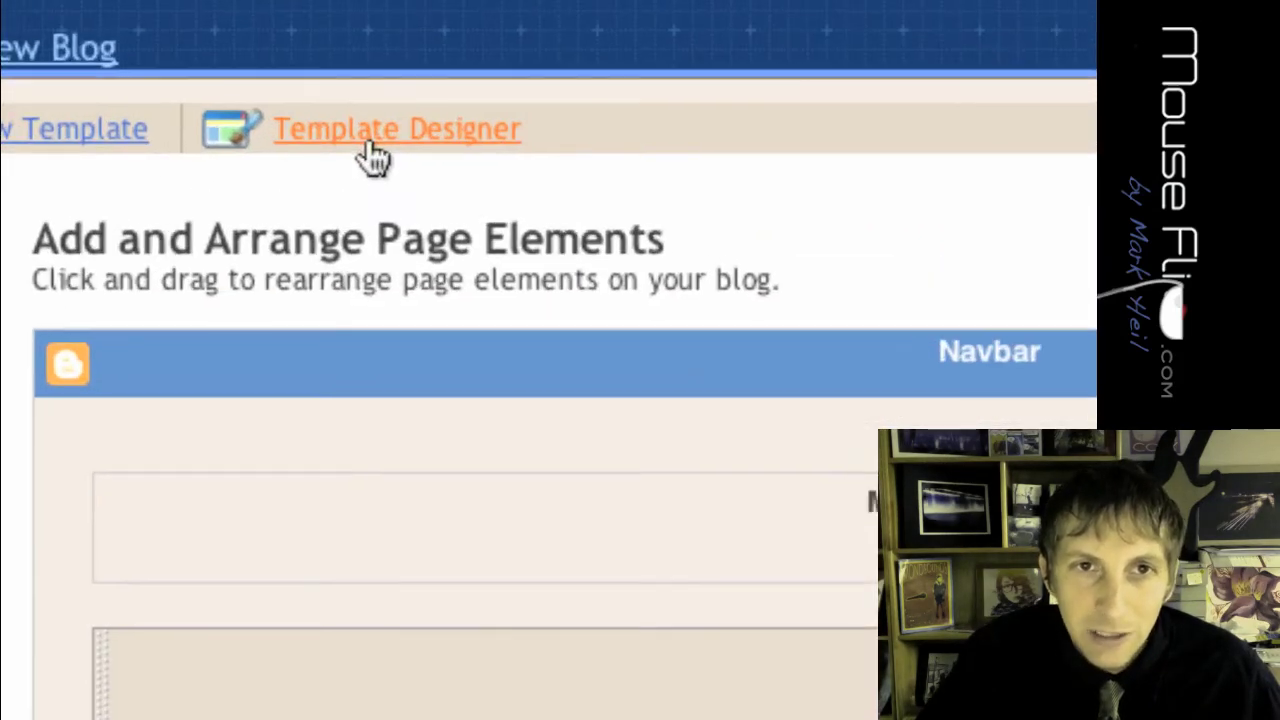
{"action": "left_click", "coordinate": [372, 150]}
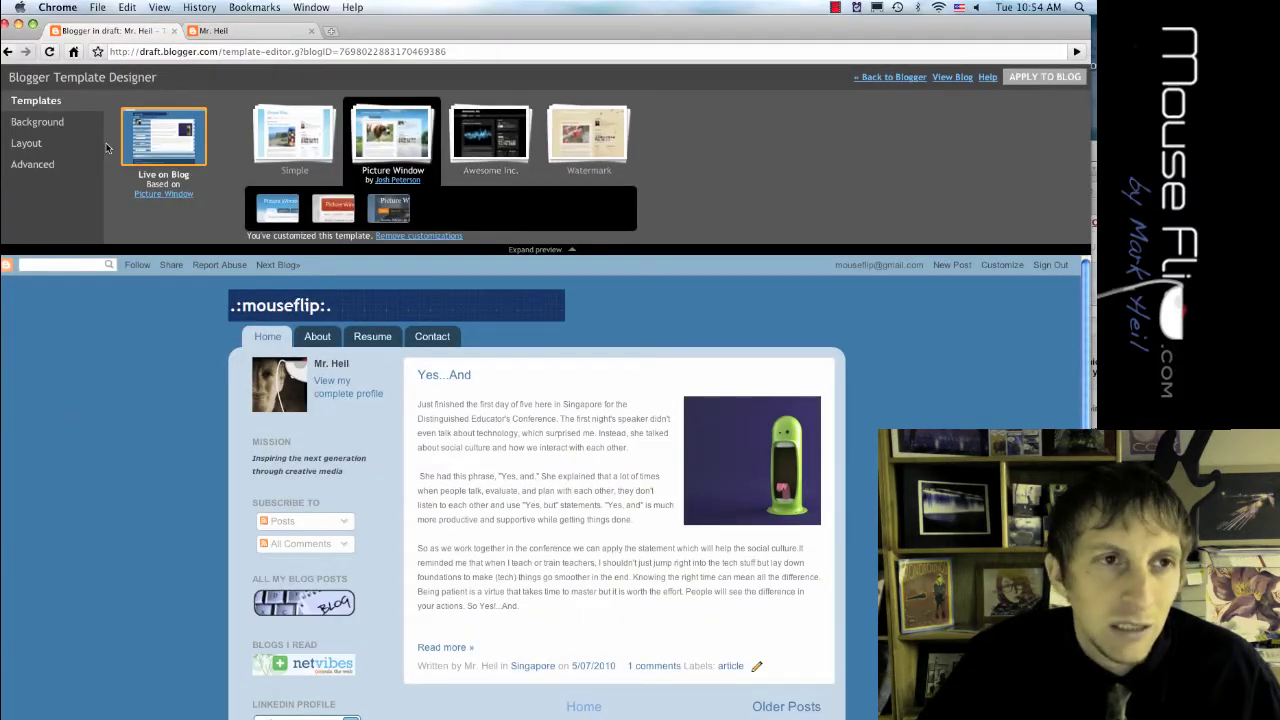
Step: View the template's background options and its body layout, footer layout and width adjustment settings
{"action": "left_click", "coordinate": [40, 122]}
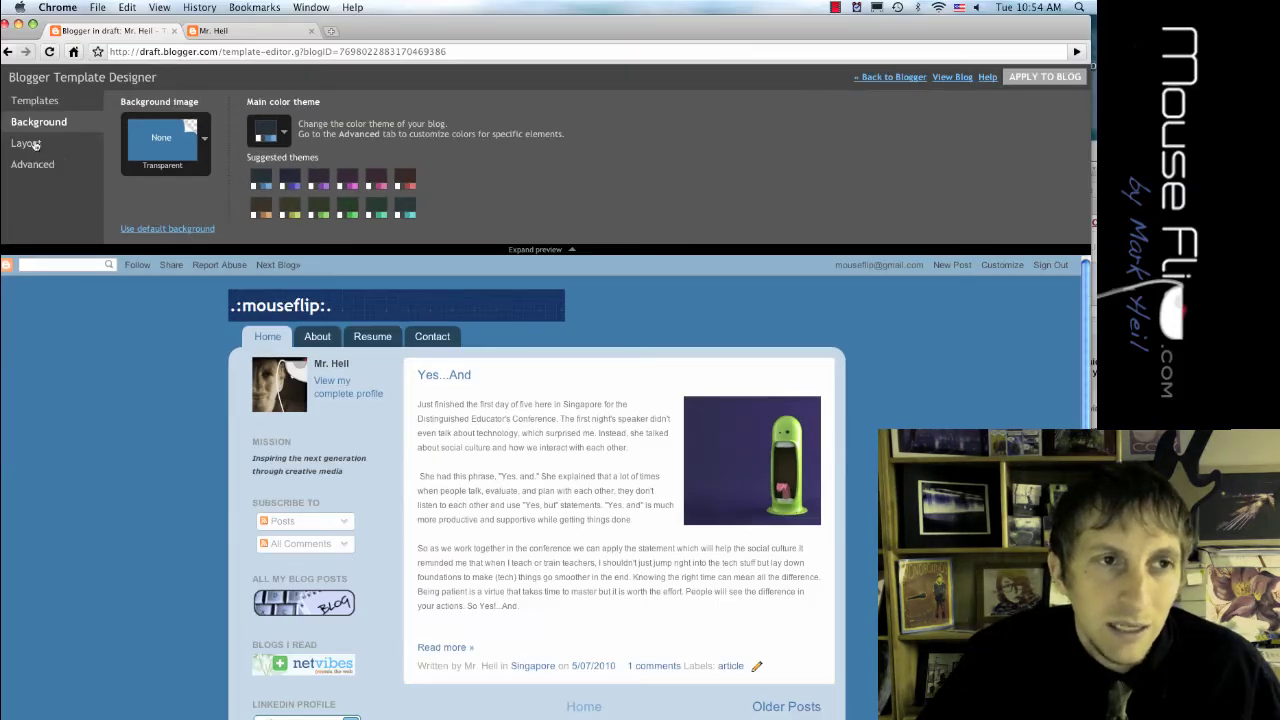
{"action": "left_click", "coordinate": [27, 145]}
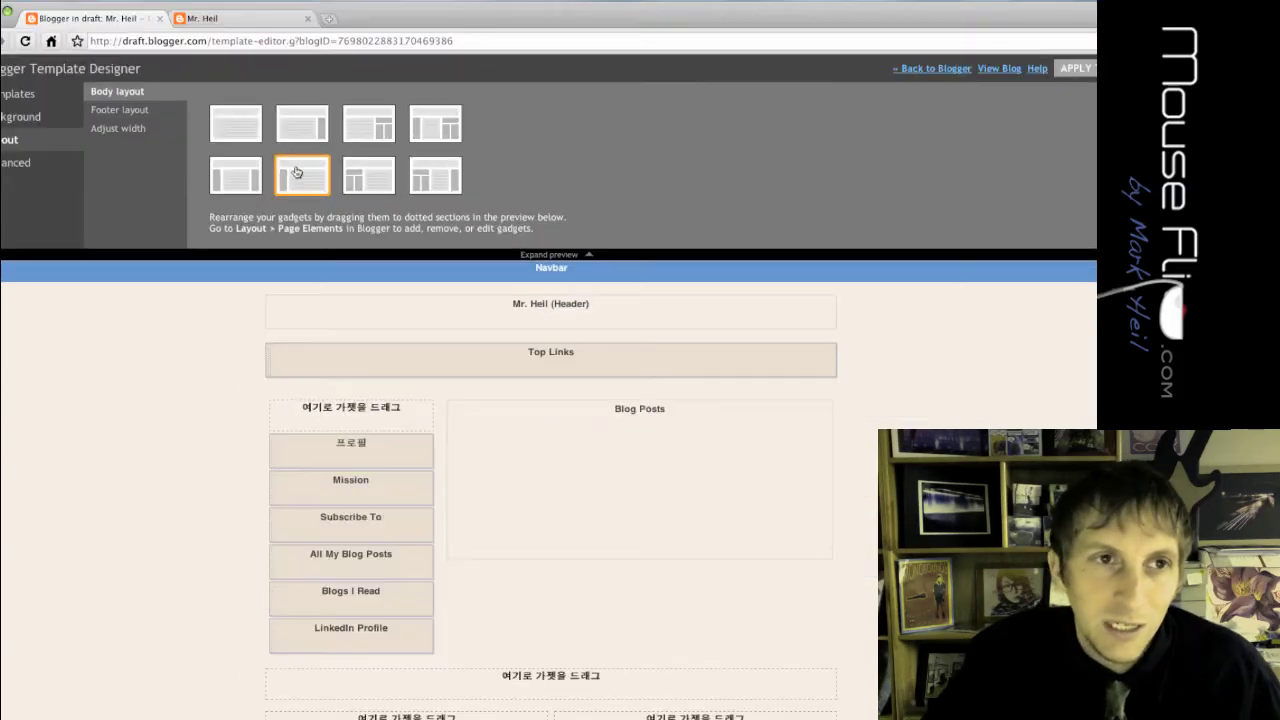
{"action": "left_click", "coordinate": [139, 118]}
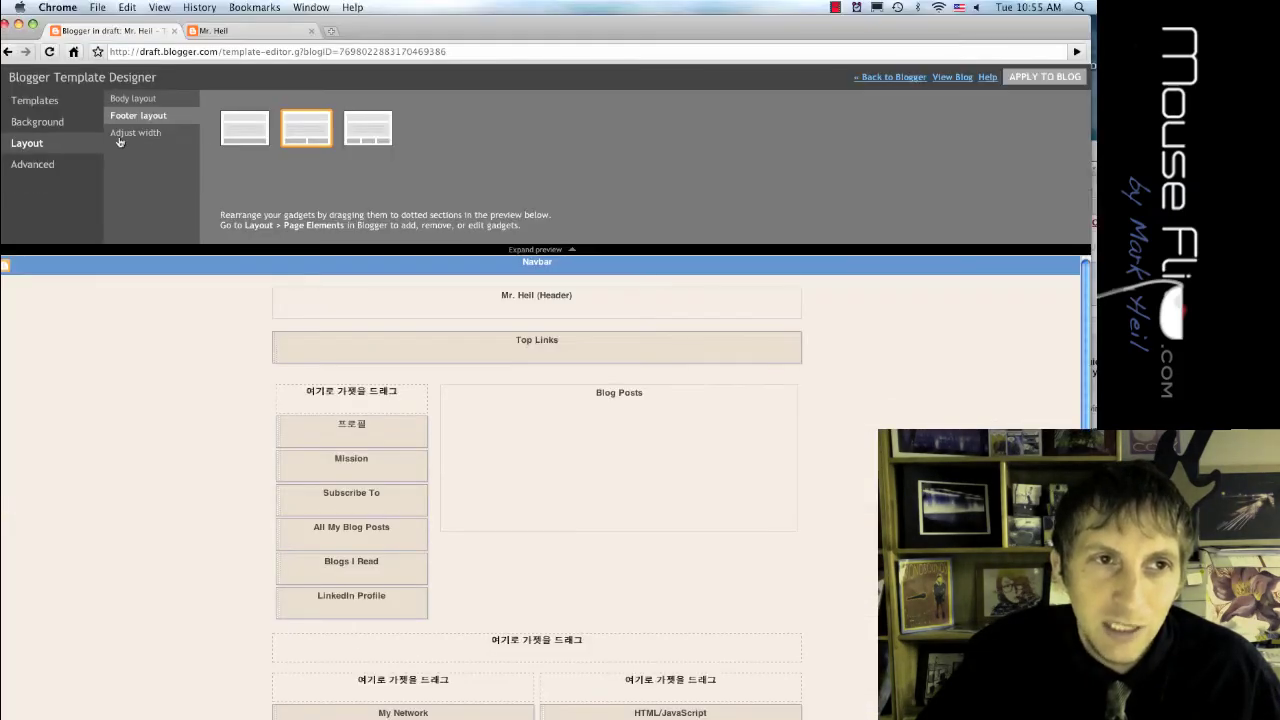
{"action": "left_click", "coordinate": [130, 133]}
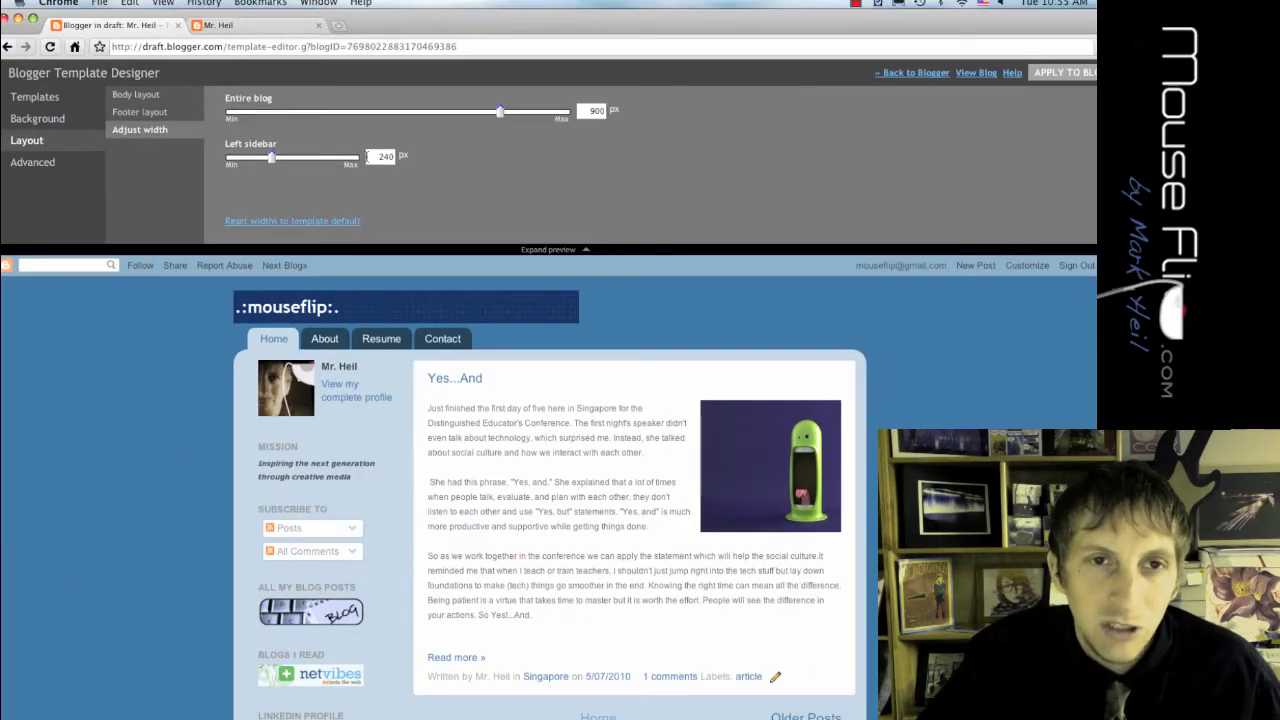
Step: Check the advanced page text options, browsing the available fonts and the font size choices
{"action": "left_click", "coordinate": [30, 165]}
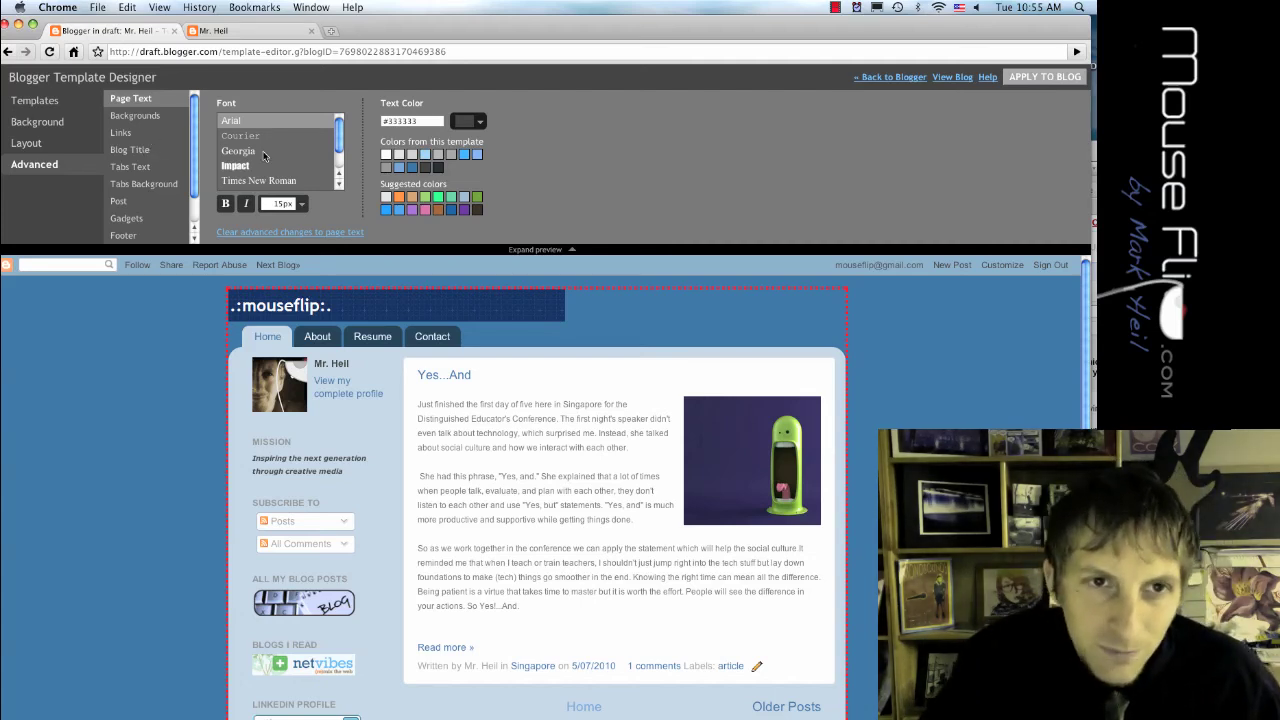
{"action": "mouse_move", "coordinate": [338, 139]}
{"action": "left_mouse_down"}
{"action": "mouse_move", "coordinate": [339, 158]}
{"action": "mouse_move", "coordinate": [340, 131]}
{"action": "mouse_move", "coordinate": [339, 142]}
{"action": "left_mouse_up"}
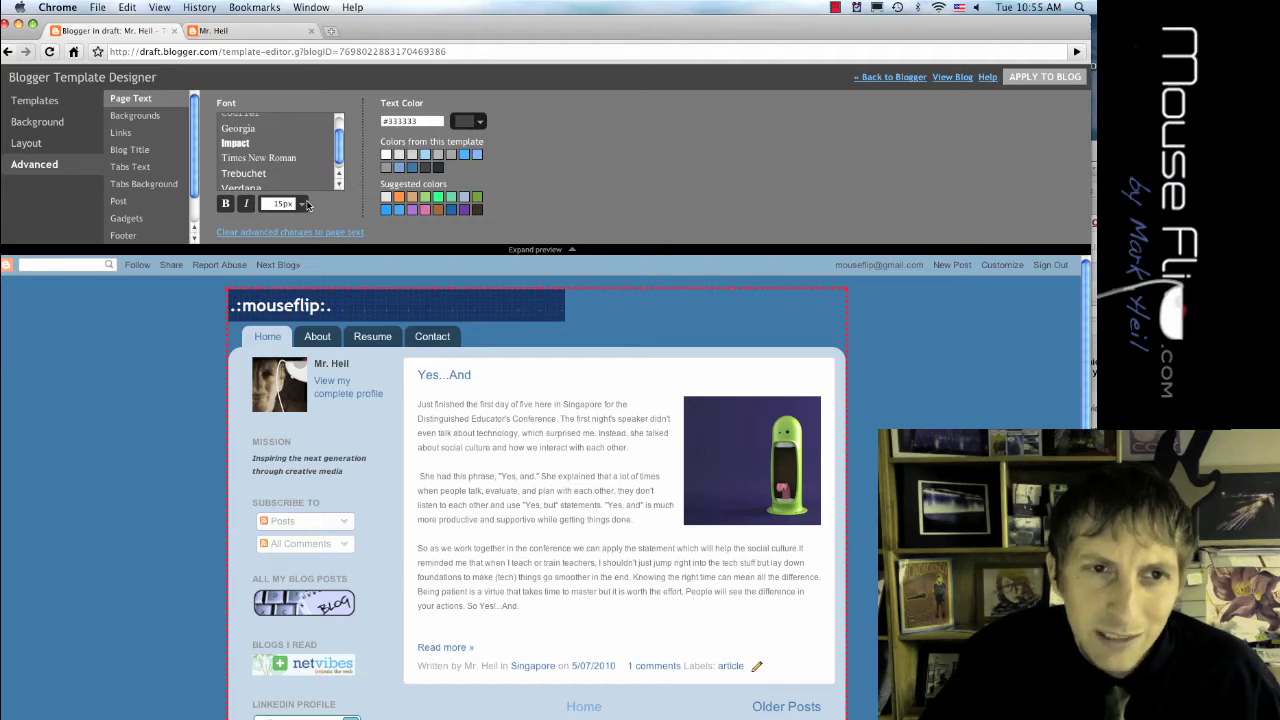
{"action": "left_click", "coordinate": [304, 206]}
{"action": "left_click", "coordinate": [304, 206]}
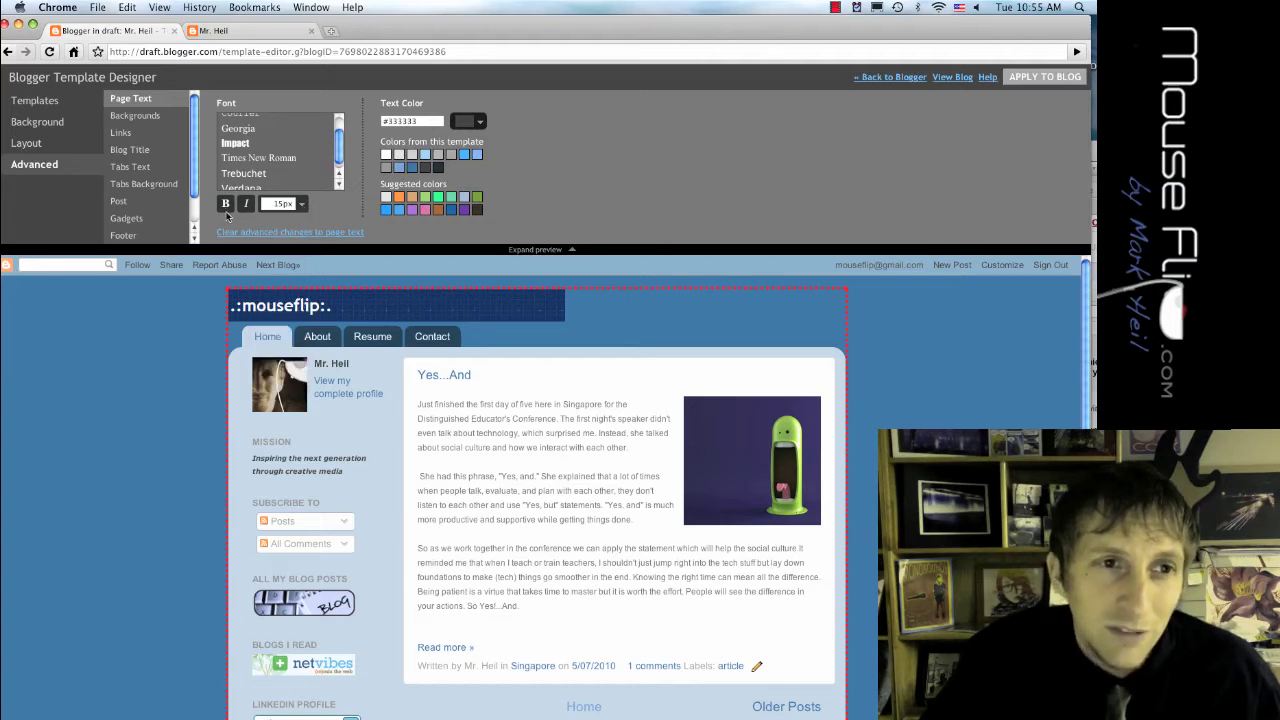
Step: View the advanced options for links, blog title and footer, and open and close the footer's gadget title color picker
{"action": "left_click", "coordinate": [122, 133]}
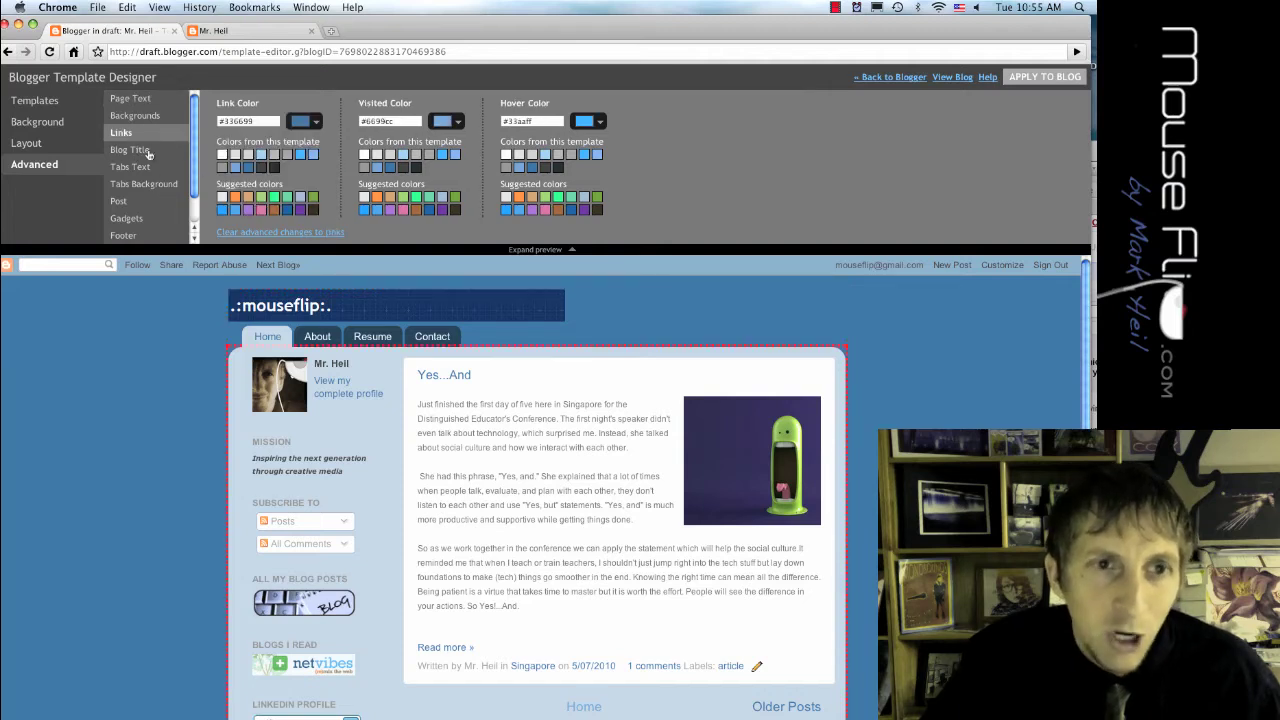
{"action": "left_click", "coordinate": [130, 150]}
{"action": "scroll", "coordinate": [151, 201], "scroll_direction": "down", "scroll_amount": 1}
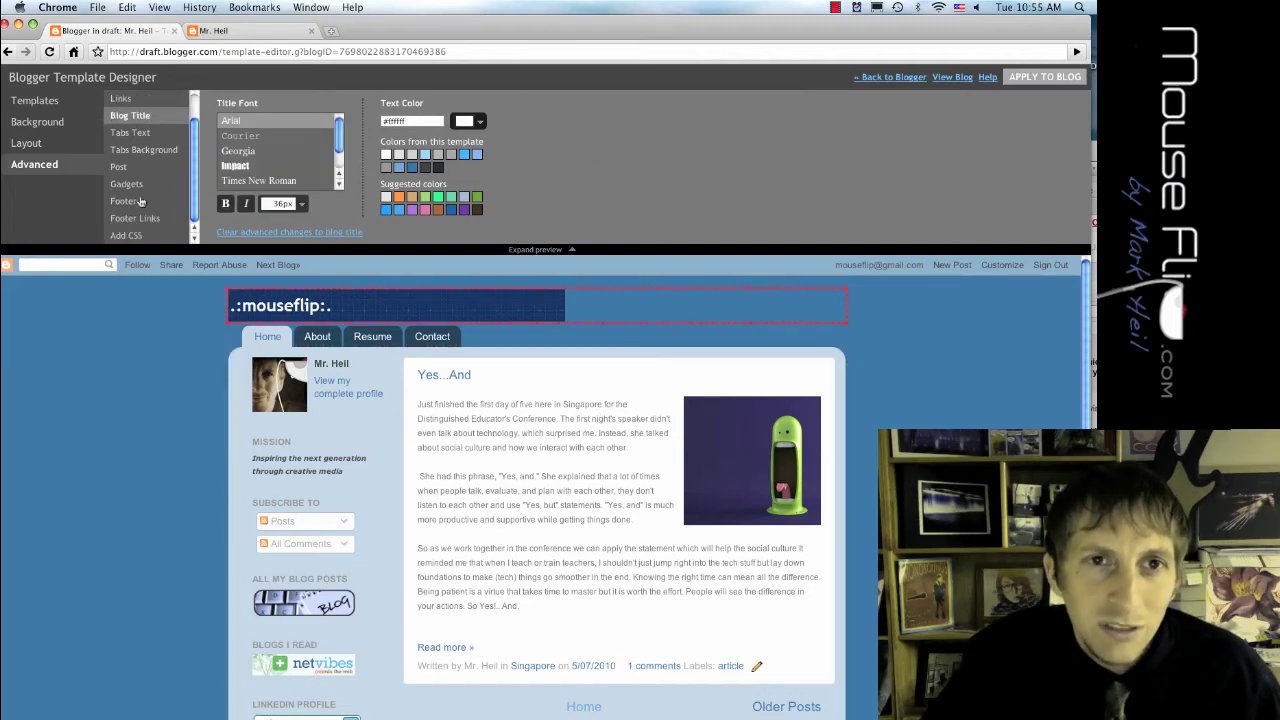
{"action": "left_click", "coordinate": [141, 201]}
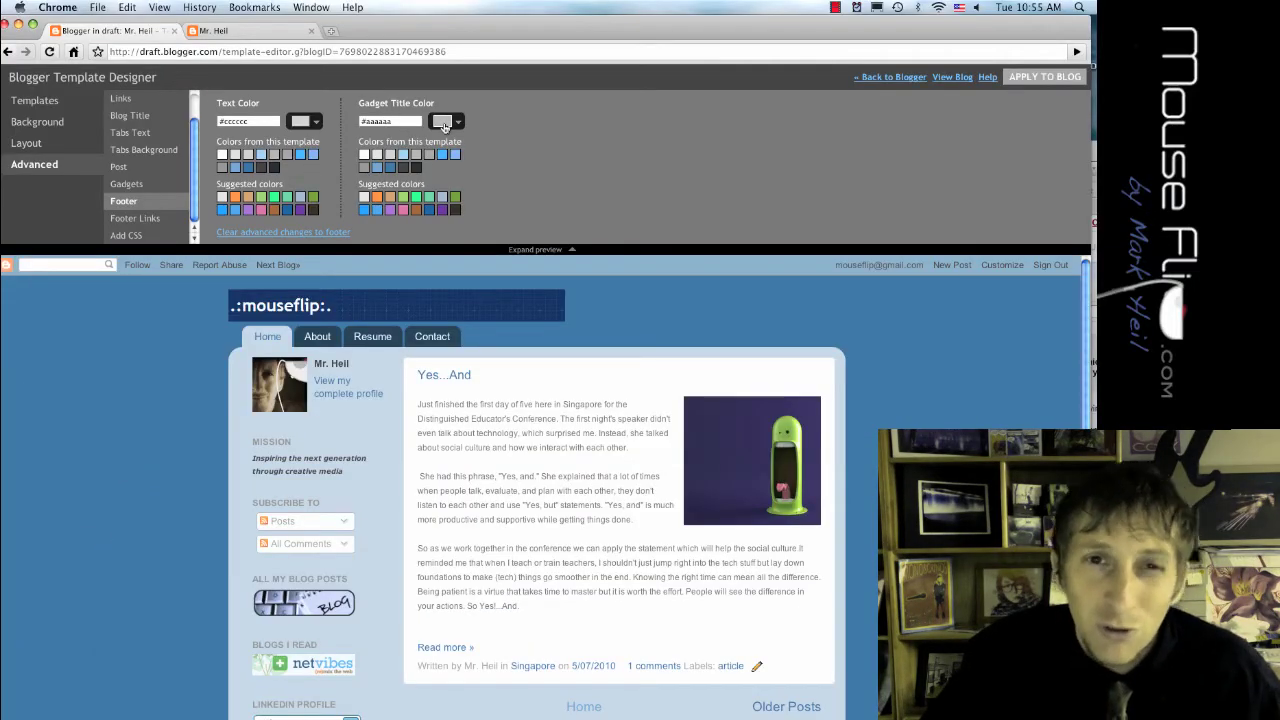
{"action": "left_click", "coordinate": [445, 122]}
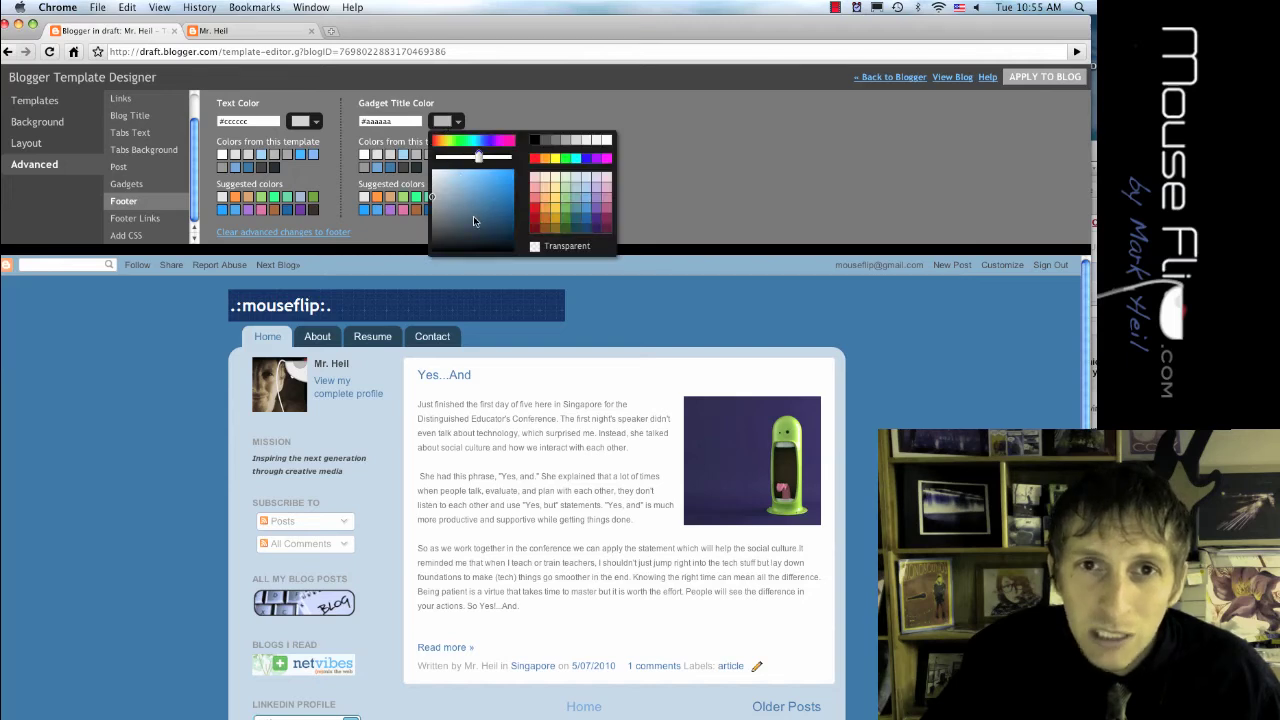
{"action": "left_click", "coordinate": [518, 114]}
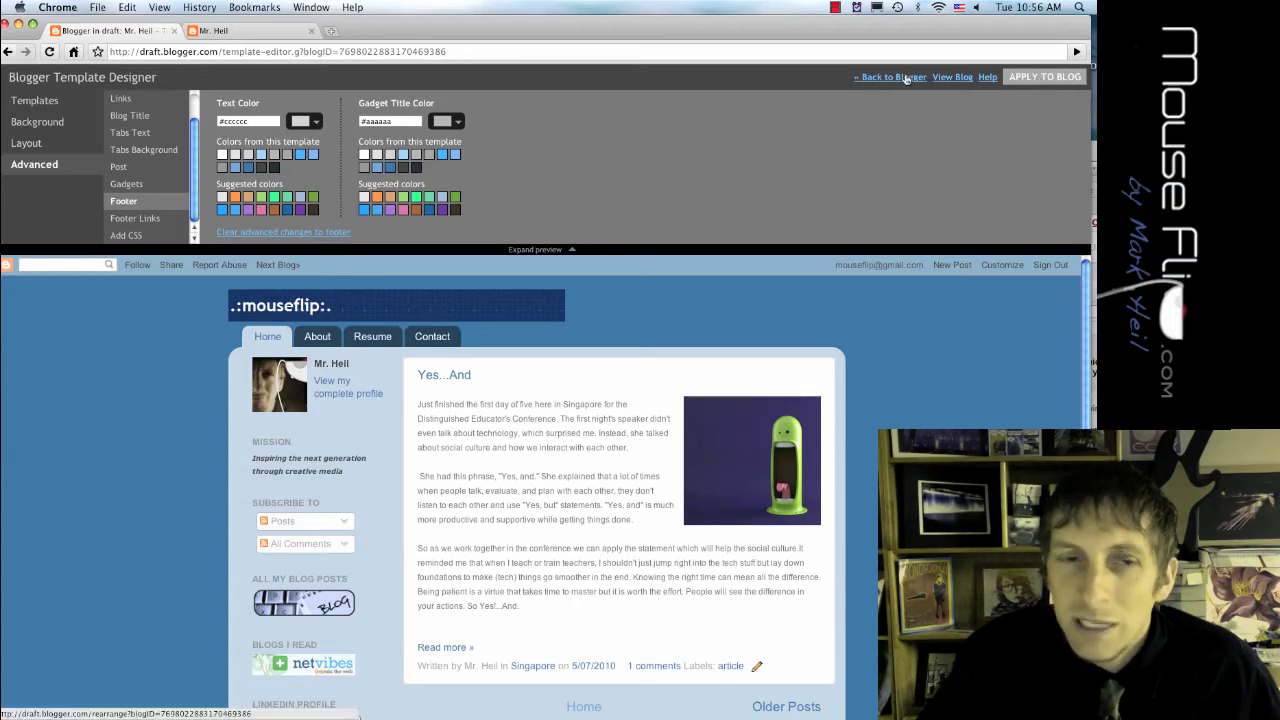
Step: Leave the Template Designer without applying changes and open the list of gadgets available for the blog's sidebar
{"action": "left_click", "coordinate": [906, 78]}
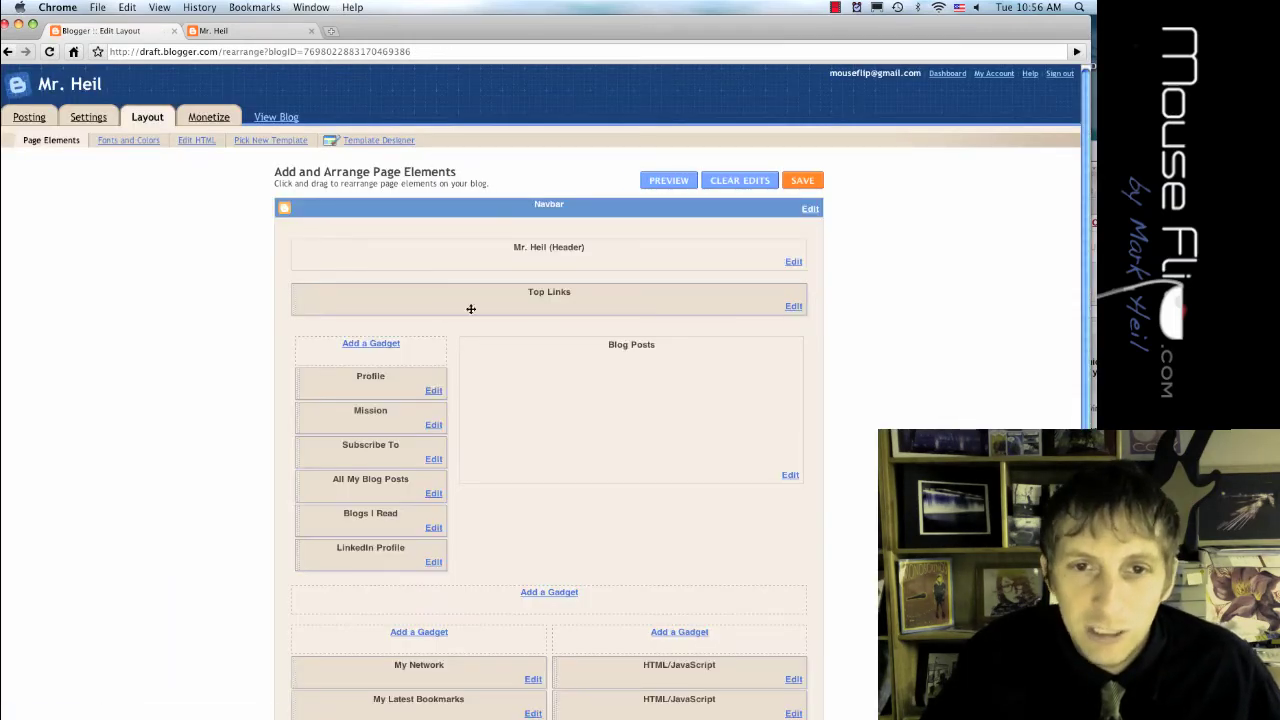
{"action": "scroll", "coordinate": [506, 322], "scroll_direction": "down", "scroll_amount": 1}
{"action": "scroll", "coordinate": [566, 404], "scroll_direction": "down", "scroll_amount": 5}
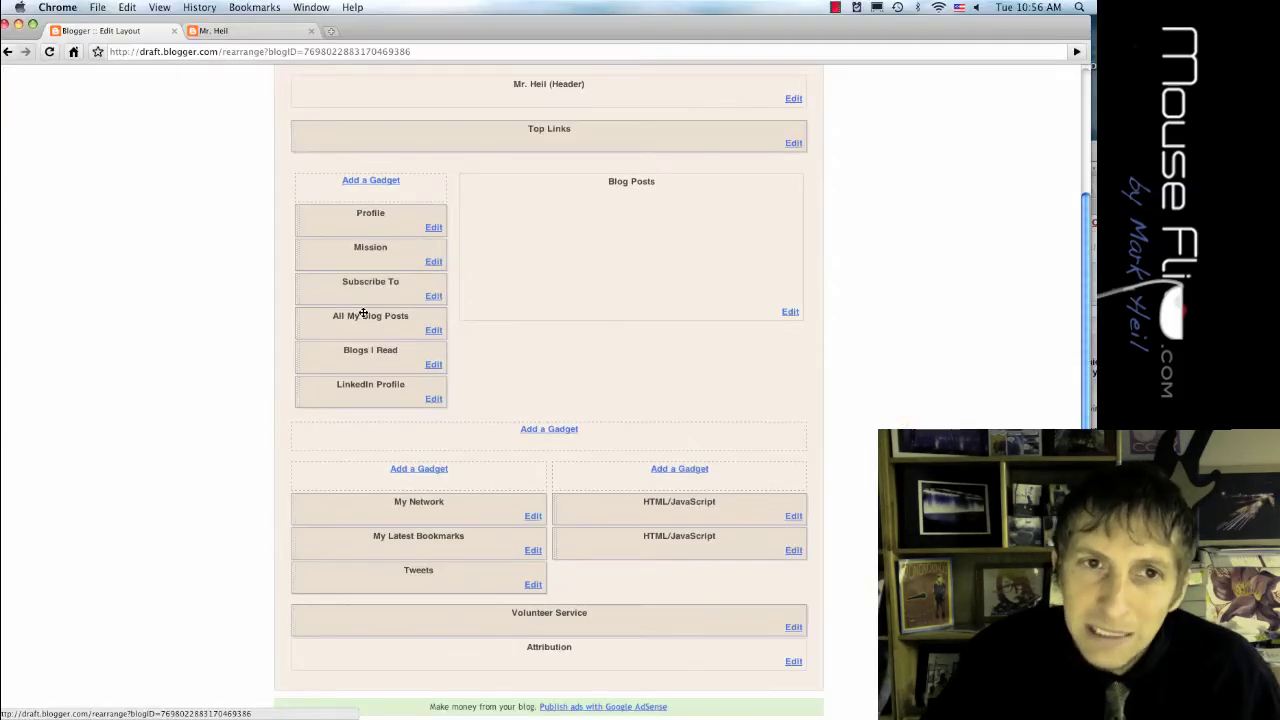
{"action": "left_click", "coordinate": [370, 181]}
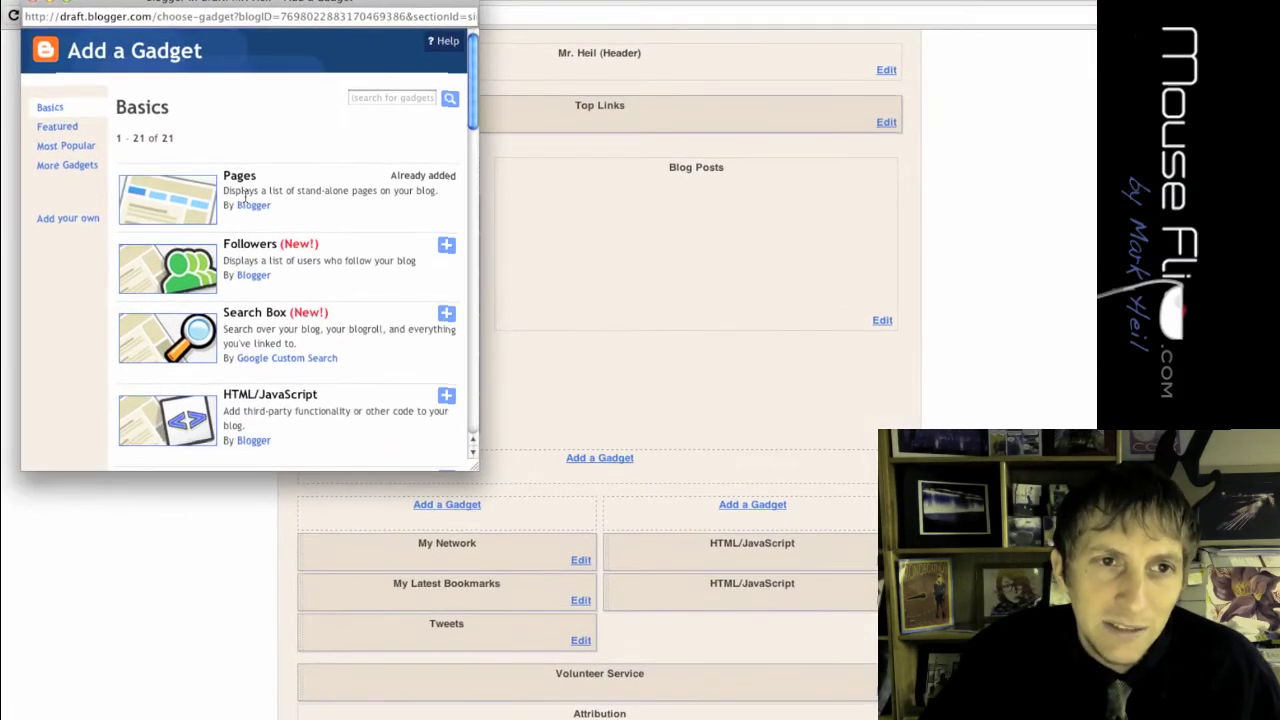
Step: Browse the list of basic gadgets down to the Feed gadget and close it without adding any
{"action": "scroll", "coordinate": [255, 200], "scroll_direction": "down", "scroll_amount": 2}
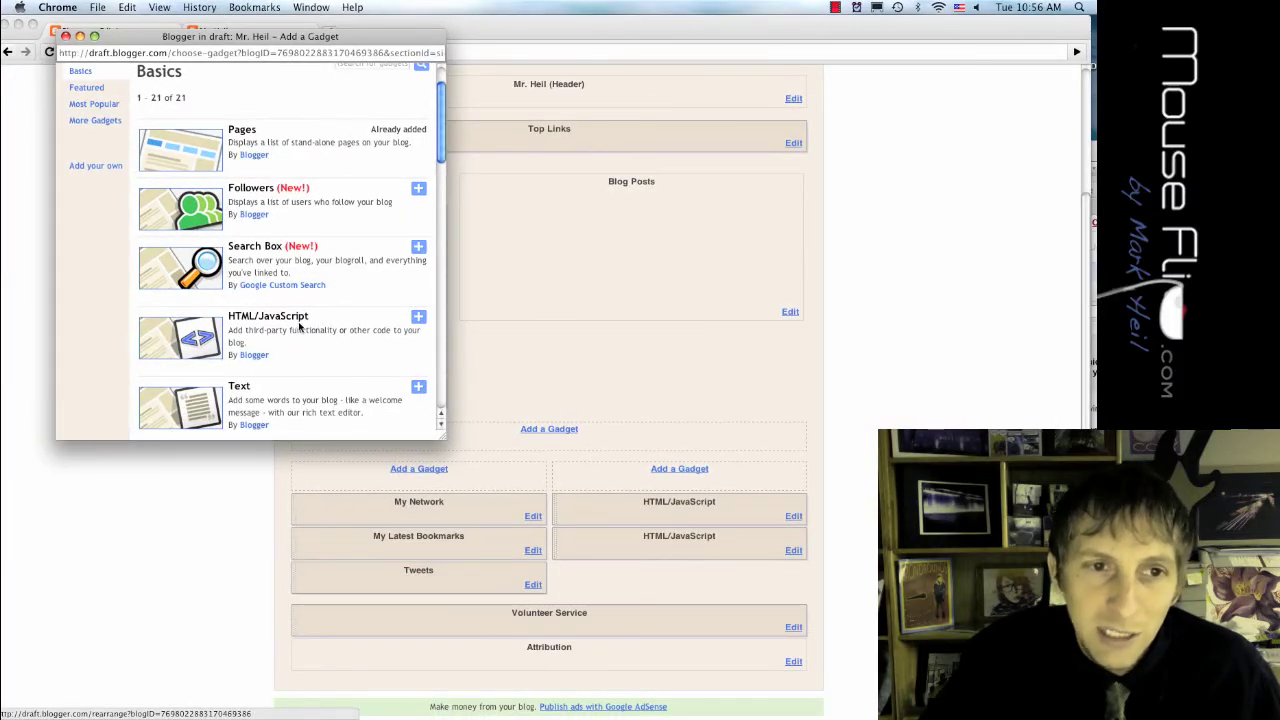
{"action": "scroll", "coordinate": [298, 325], "scroll_direction": "down", "scroll_amount": 1}
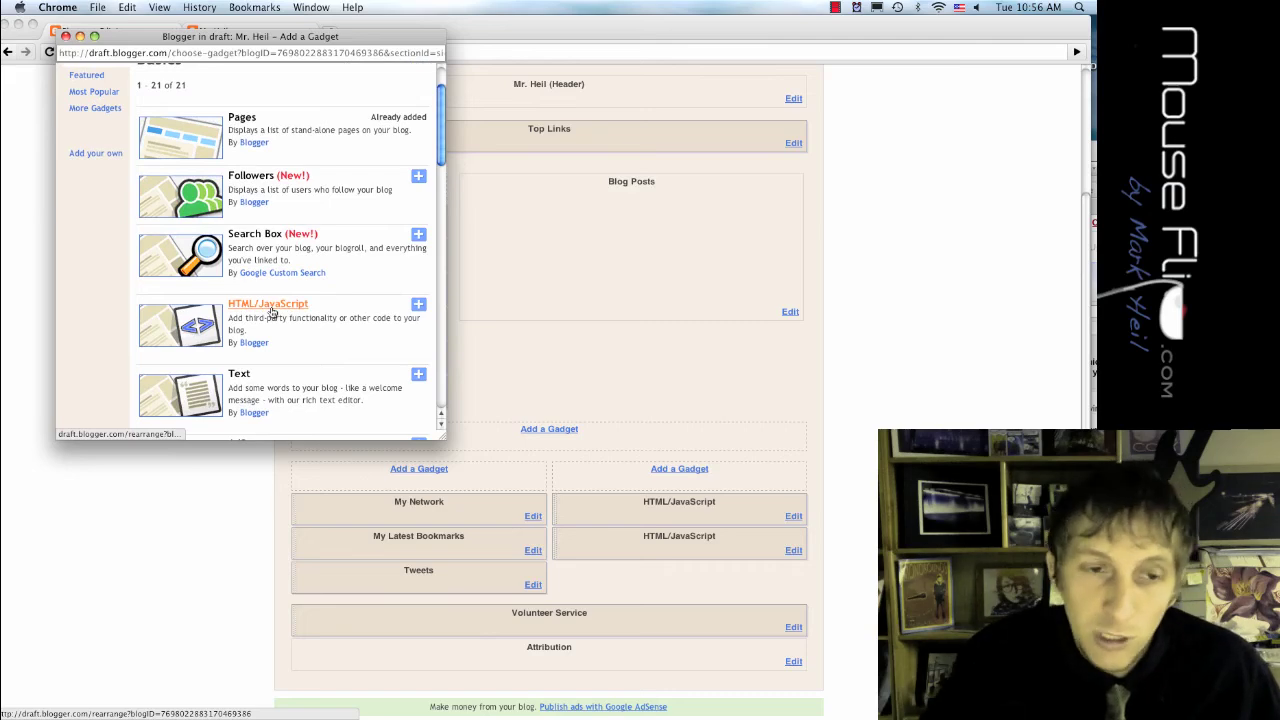
{"action": "scroll", "coordinate": [270, 310], "scroll_direction": "down", "scroll_amount": 10}
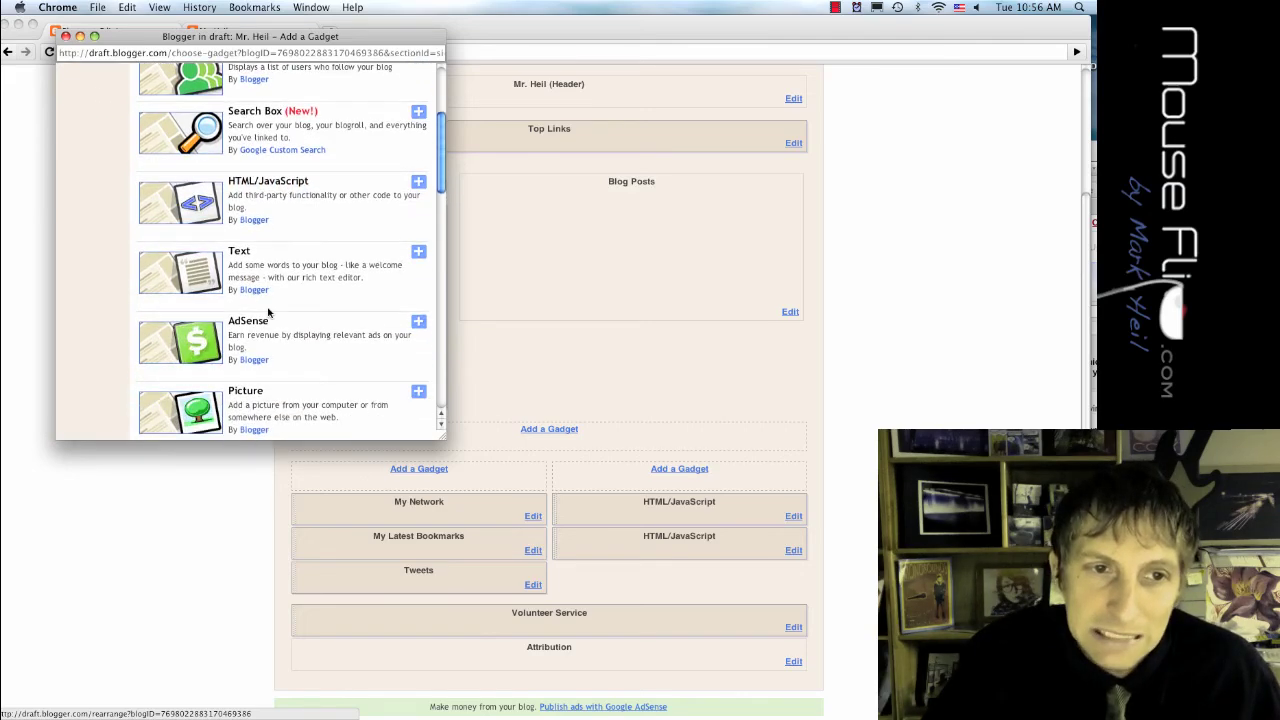
{"action": "scroll", "coordinate": [268, 312], "scroll_direction": "down", "scroll_amount": 10}
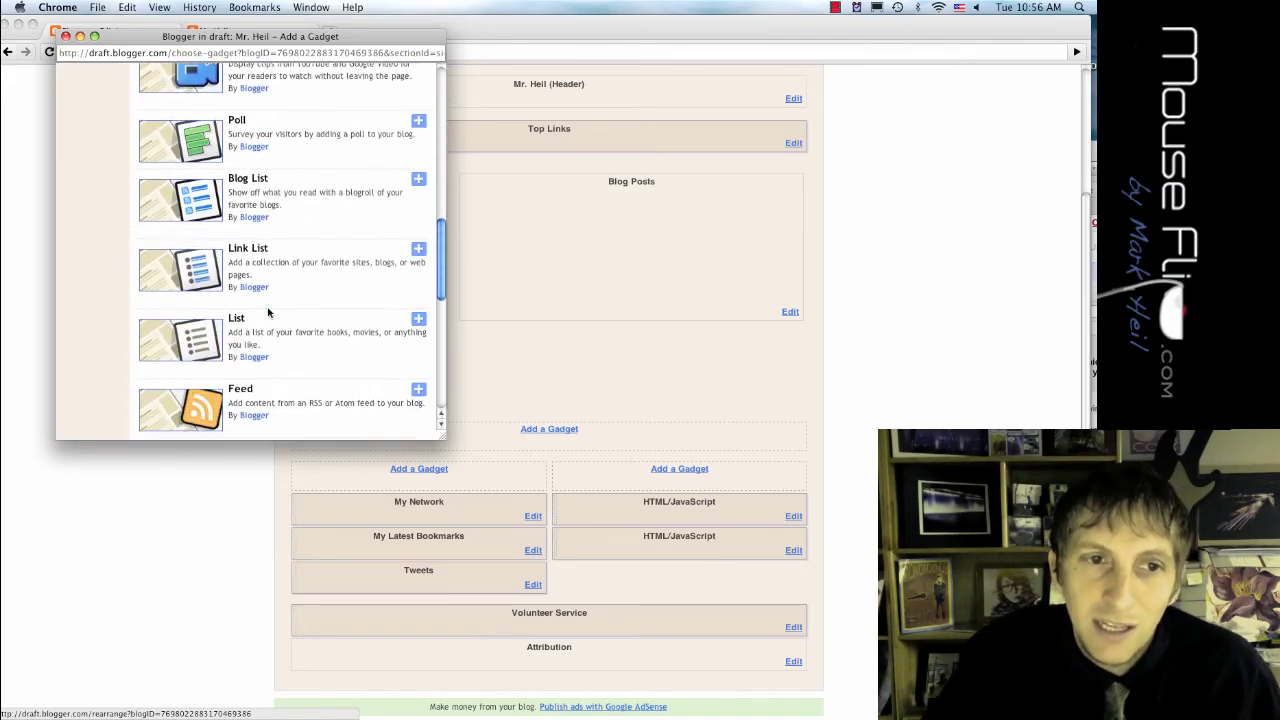
{"action": "left_click", "coordinate": [66, 37]}
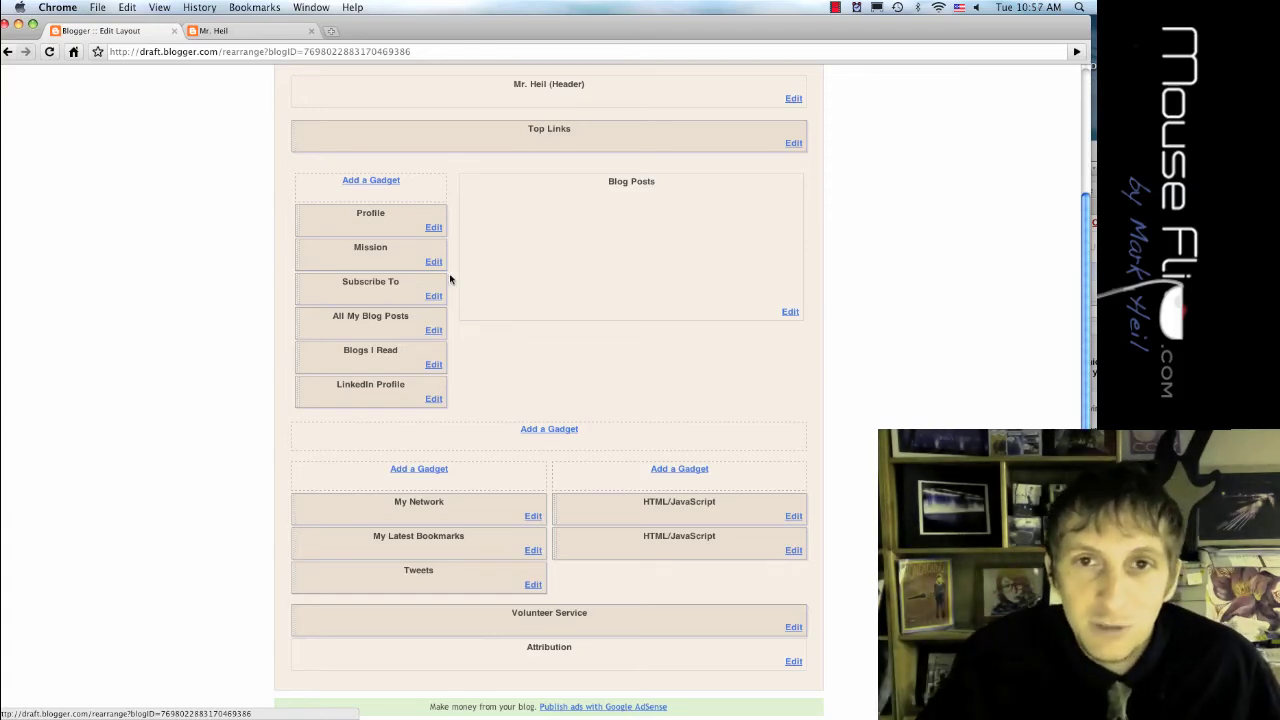
Step: View the layout's Fonts and Colors page and the template's HTML editing page
{"action": "scroll", "coordinate": [389, 319], "scroll_direction": "up", "scroll_amount": 3}
{"action": "scroll", "coordinate": [389, 321], "scroll_direction": "down", "scroll_amount": 1}
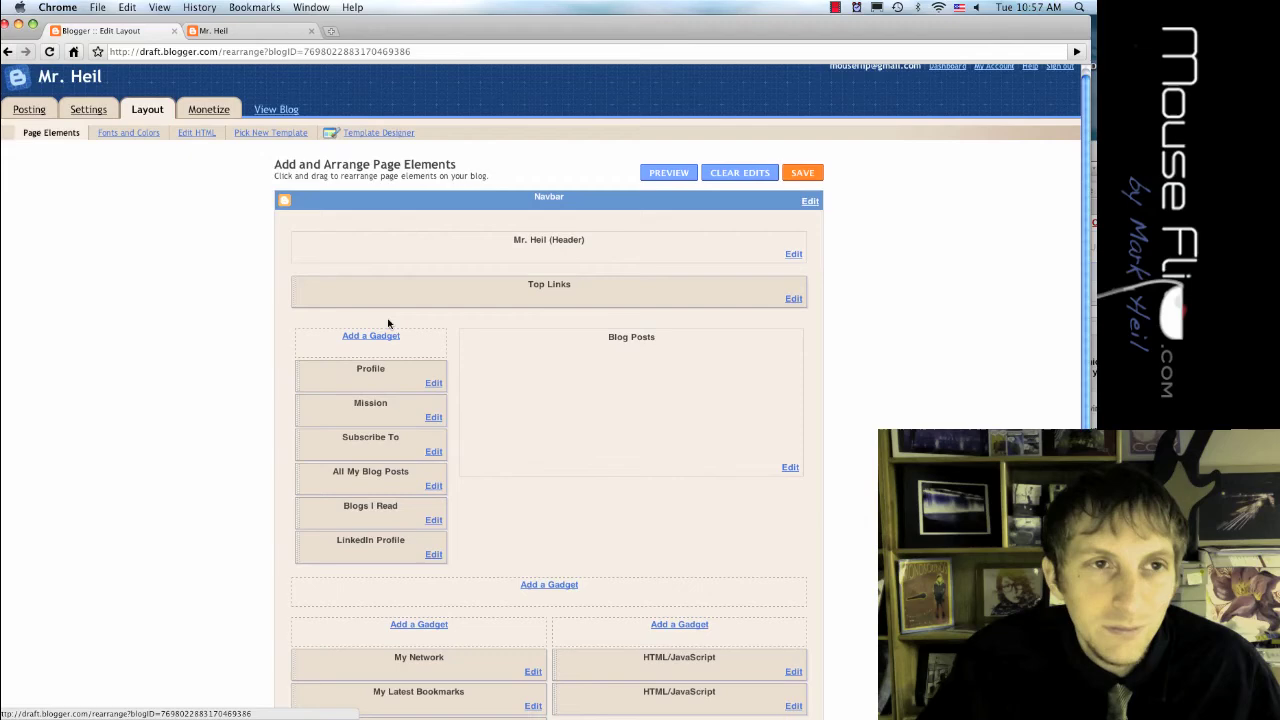
{"action": "left_click", "coordinate": [124, 133]}
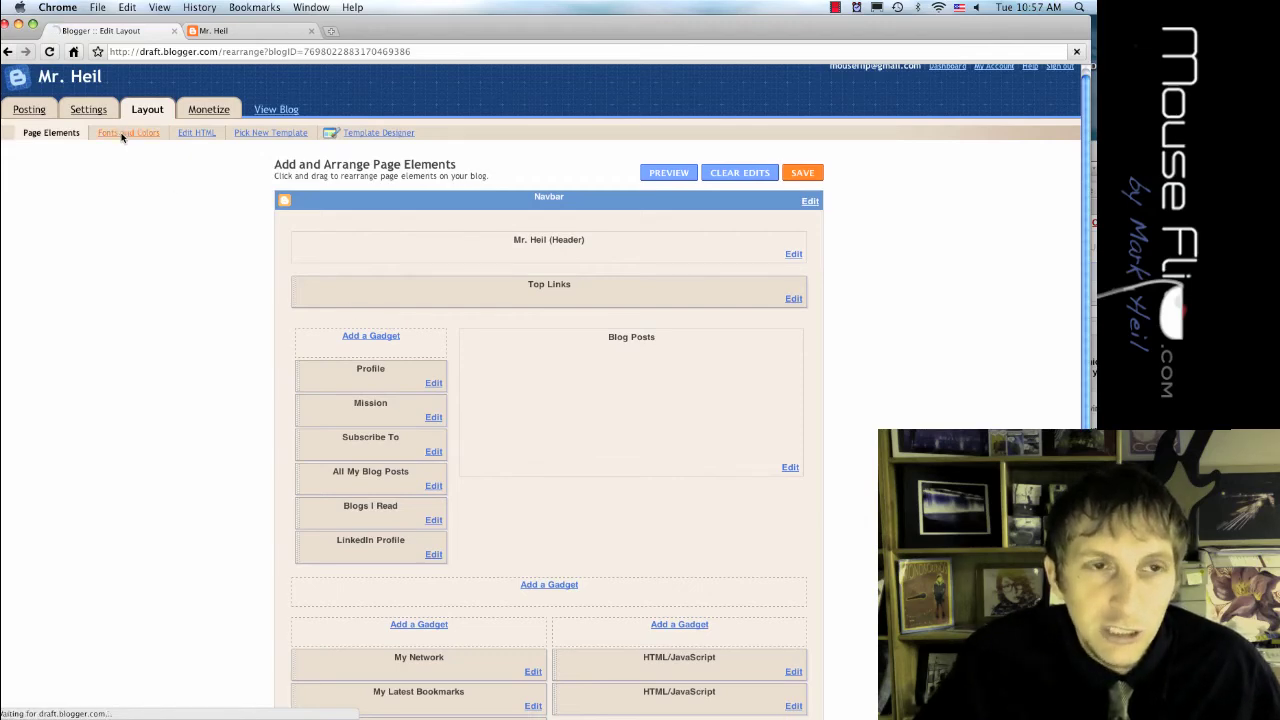
{"action": "left_click", "coordinate": [190, 146]}
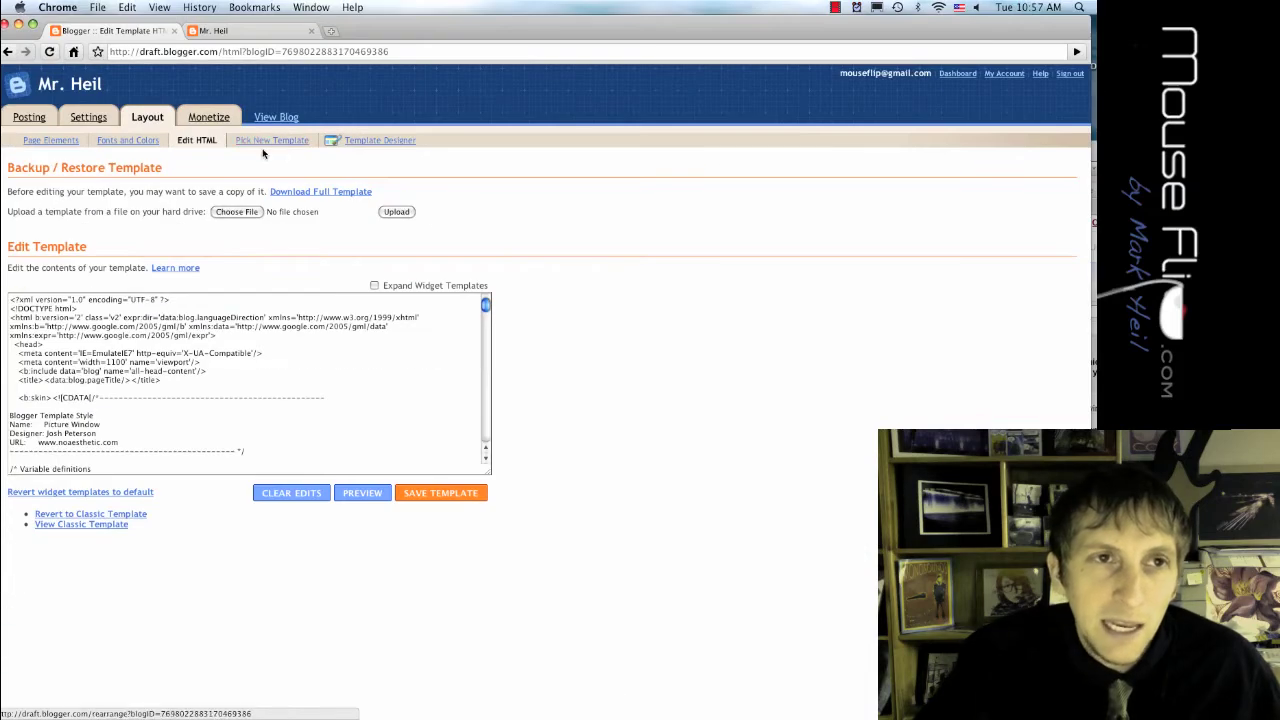
Step: Glance at the published blog, view the header's configuration from the page elements layout, and cancel it
{"action": "key", "text": "ctrl+Tab"}
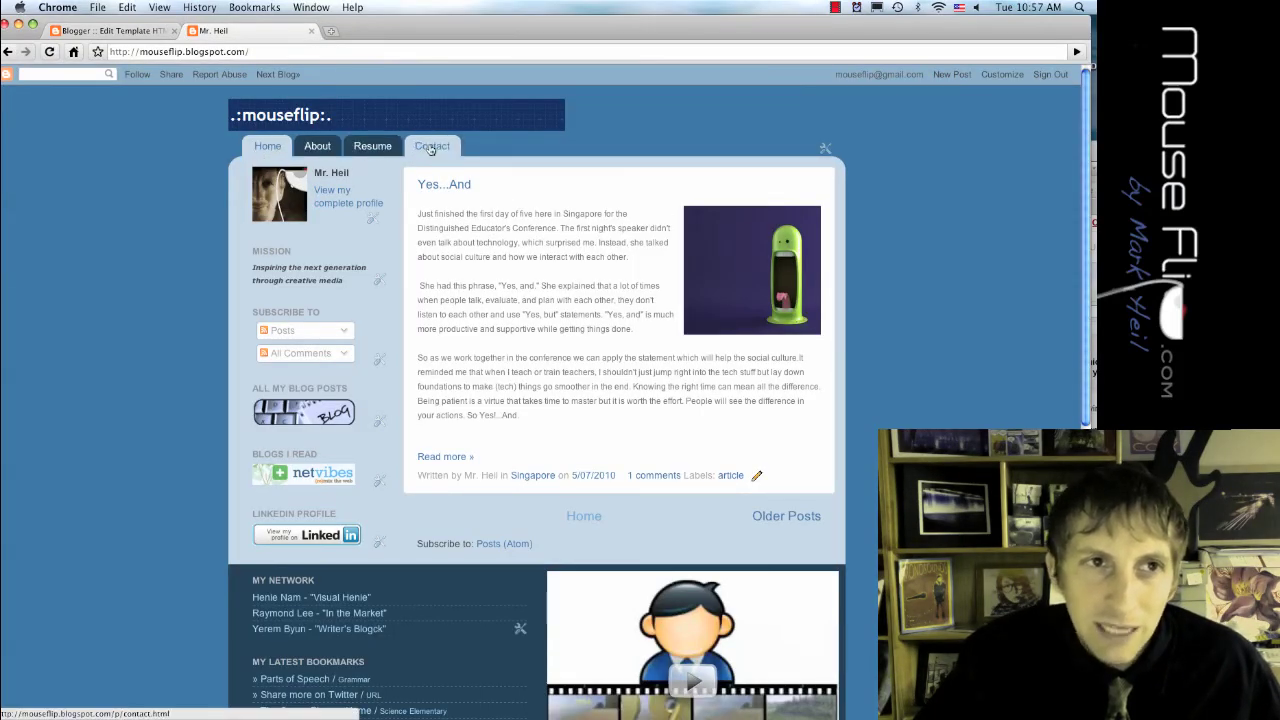
{"action": "key", "text": "ctrl+Tab"}
{"action": "left_click", "coordinate": [147, 118]}
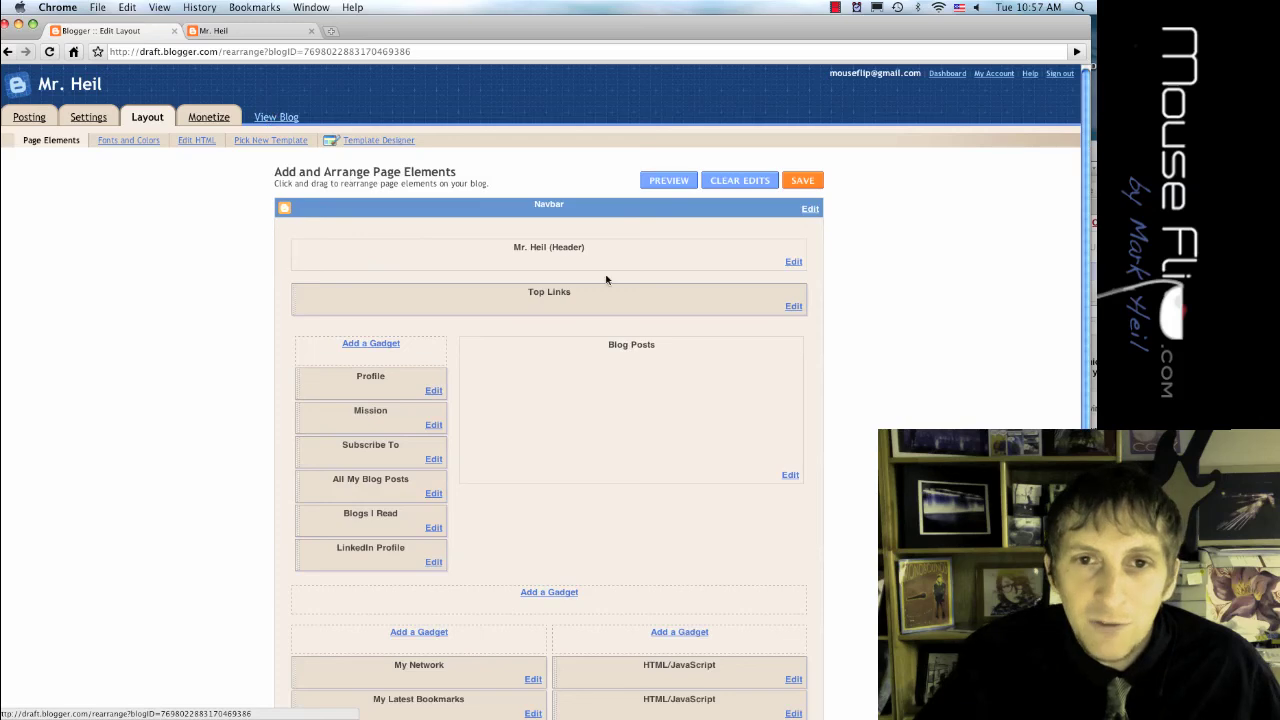
{"action": "left_click", "coordinate": [793, 262]}
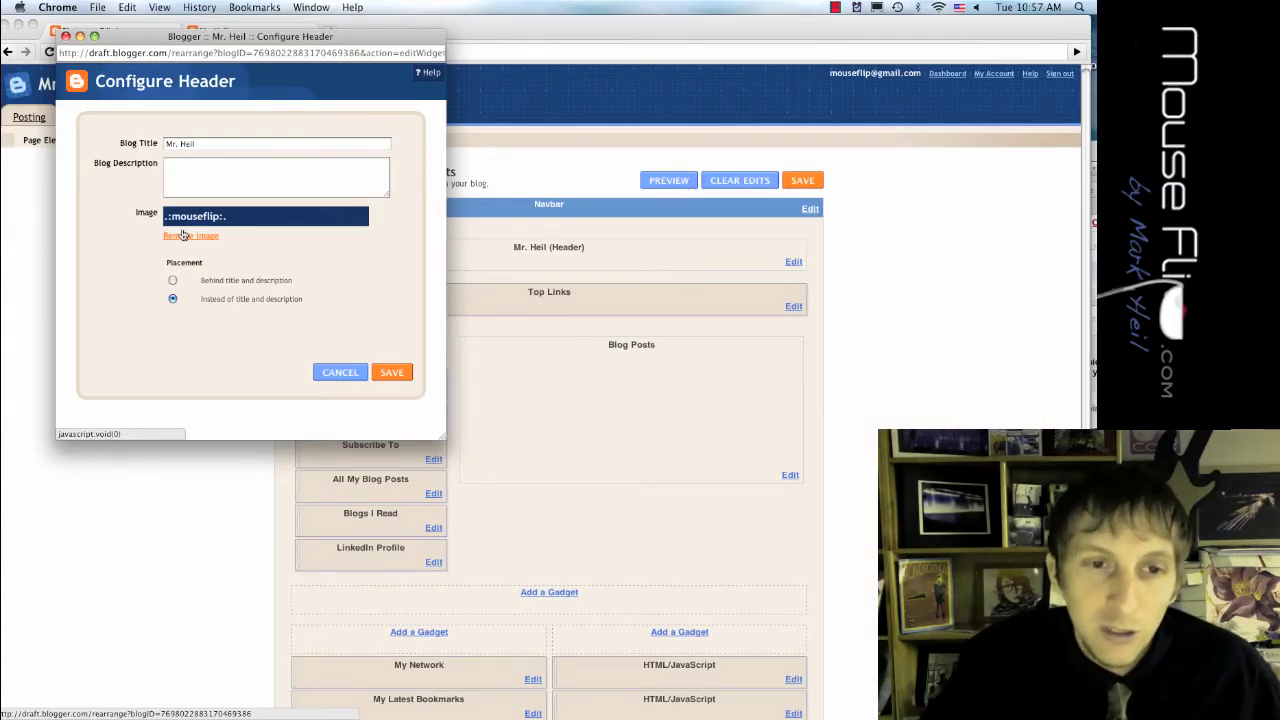
{"action": "left_click", "coordinate": [348, 375]}
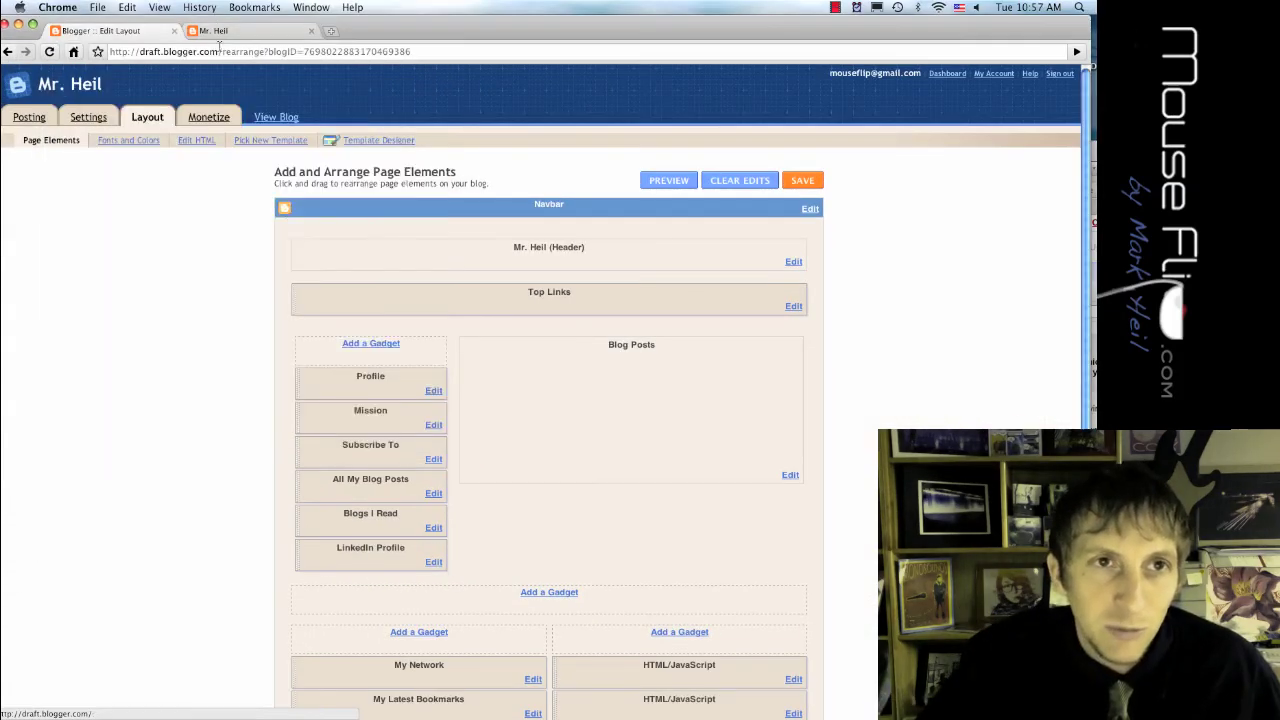
Step: From the published blog, open the Mission text gadget's configuration, view its content as HTML, and close it without saving
{"action": "left_click", "coordinate": [250, 32]}
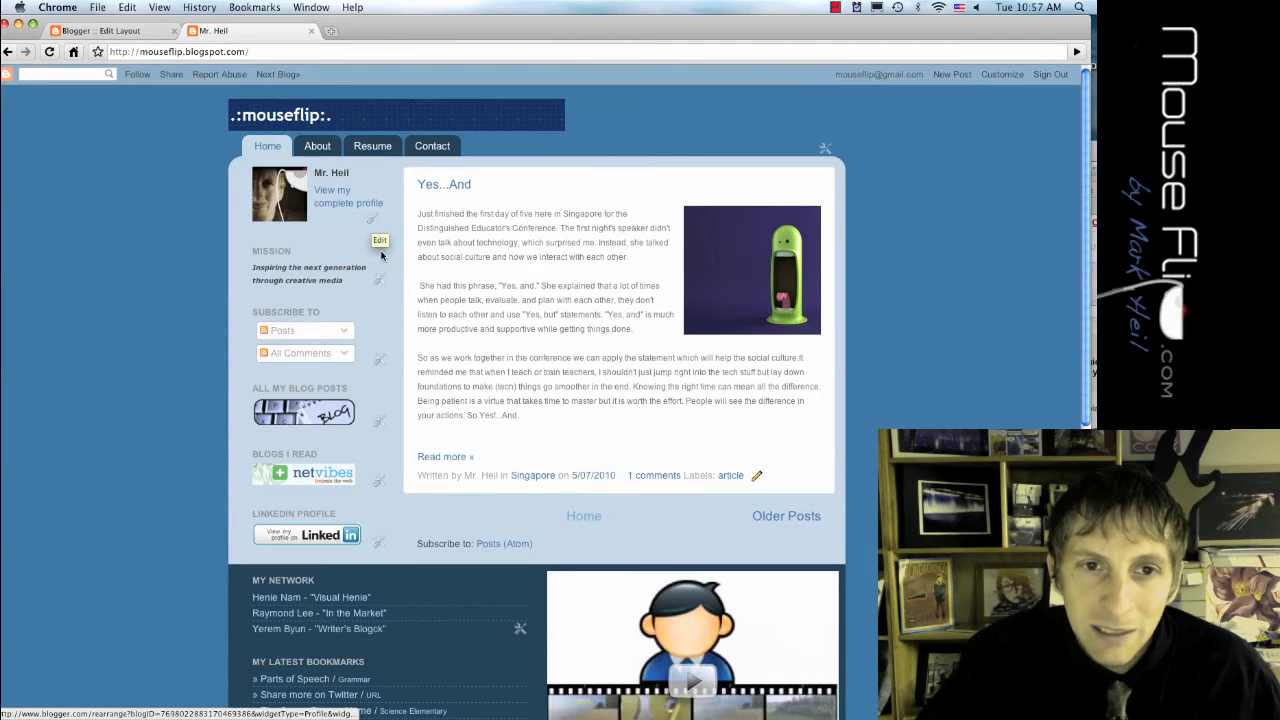
{"action": "left_click", "coordinate": [379, 279]}
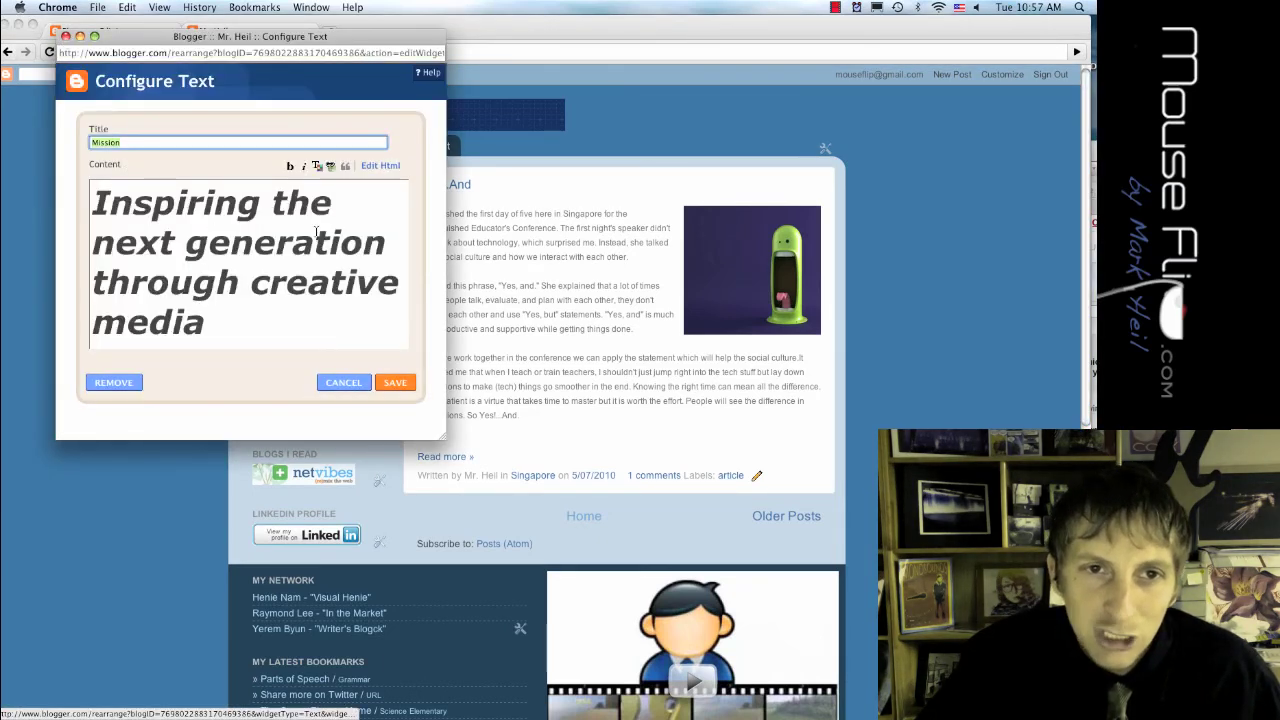
{"action": "left_click", "coordinate": [381, 166]}
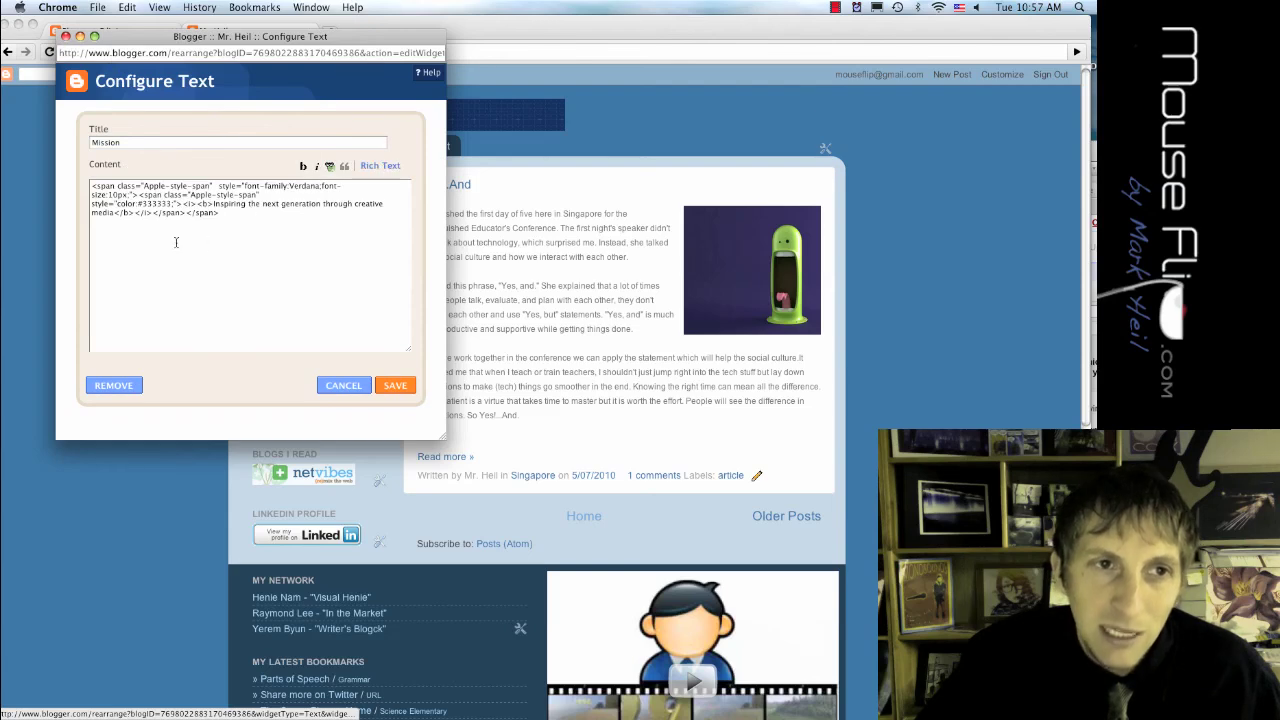
{"action": "left_click", "coordinate": [67, 38]}
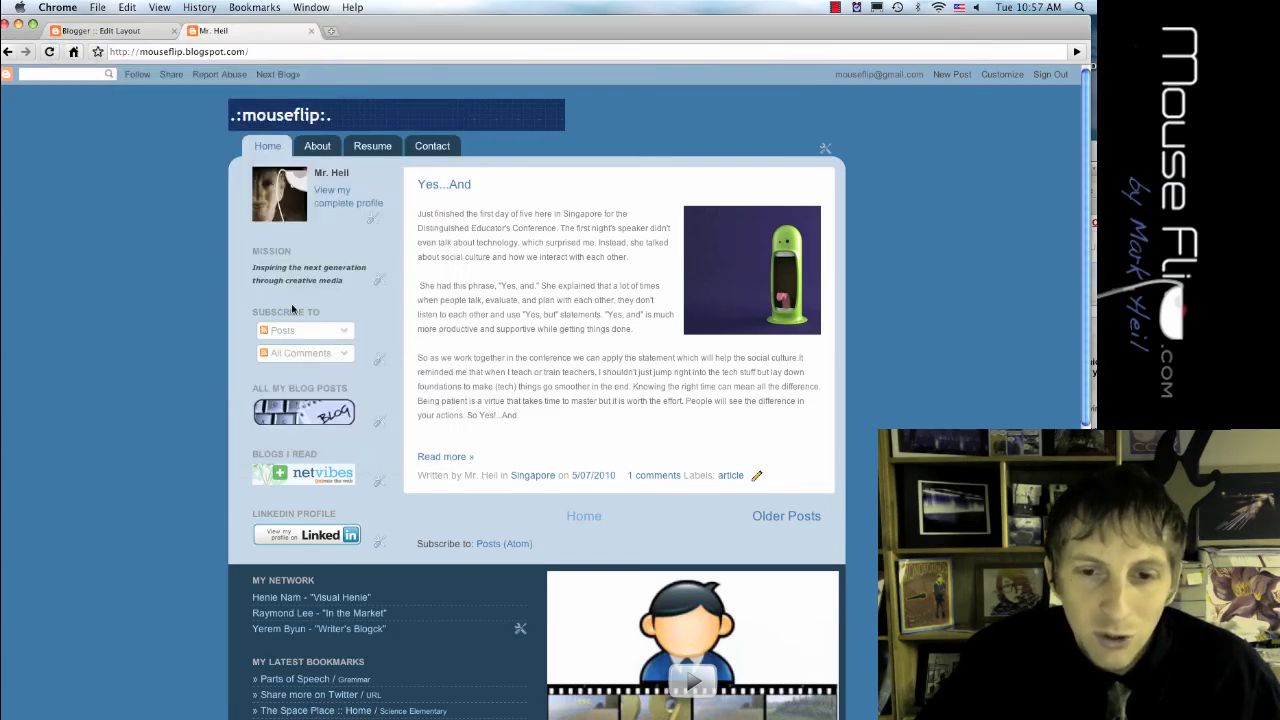
Step: Look over the published blog's sidebar, posts and footer gadgets, view the posts labelled projects, and return to the home page
{"action": "scroll", "coordinate": [295, 311], "scroll_direction": "down", "scroll_amount": 10}
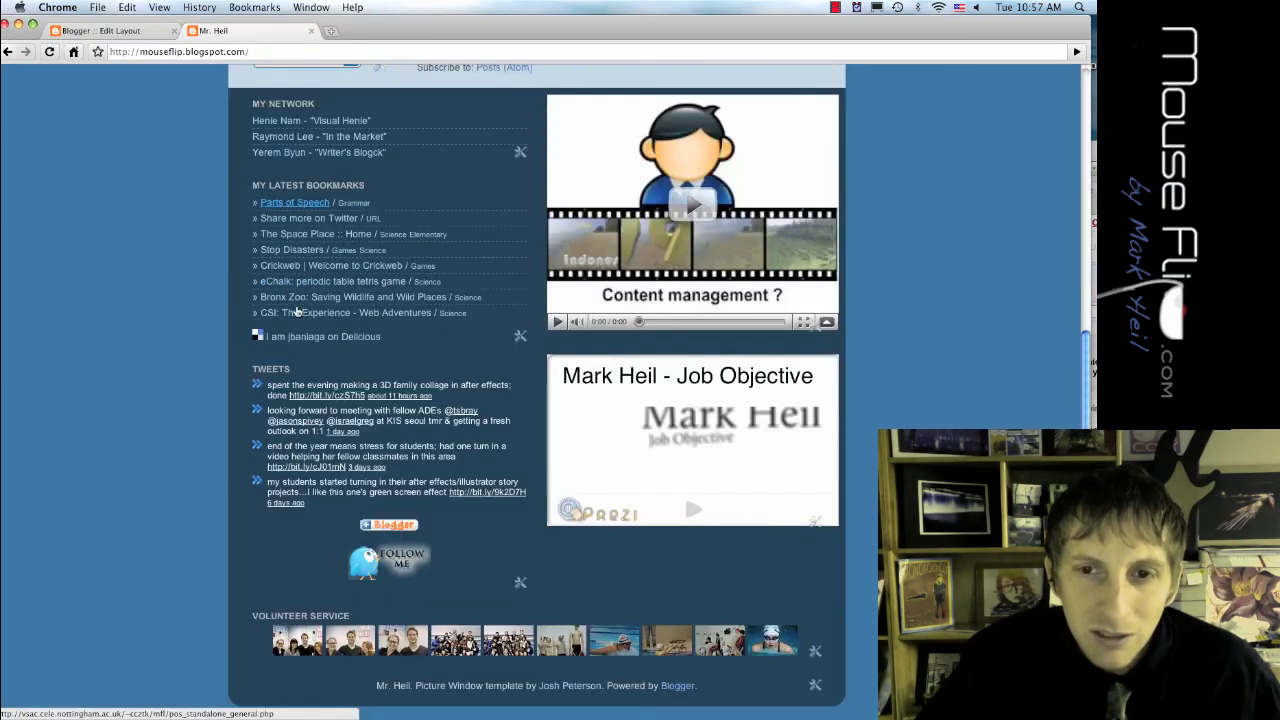
{"action": "scroll", "coordinate": [297, 312], "scroll_direction": "up", "scroll_amount": 10}
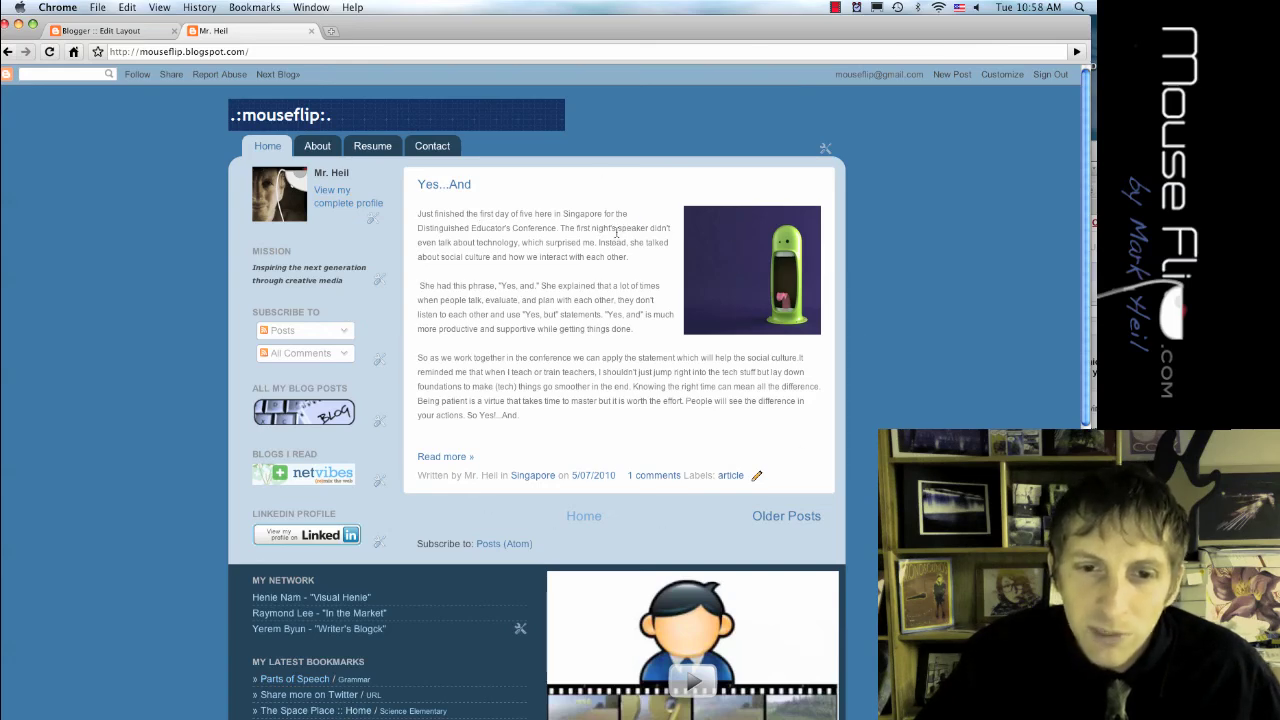
{"action": "scroll", "coordinate": [595, 287], "scroll_direction": "down", "scroll_amount": 5}
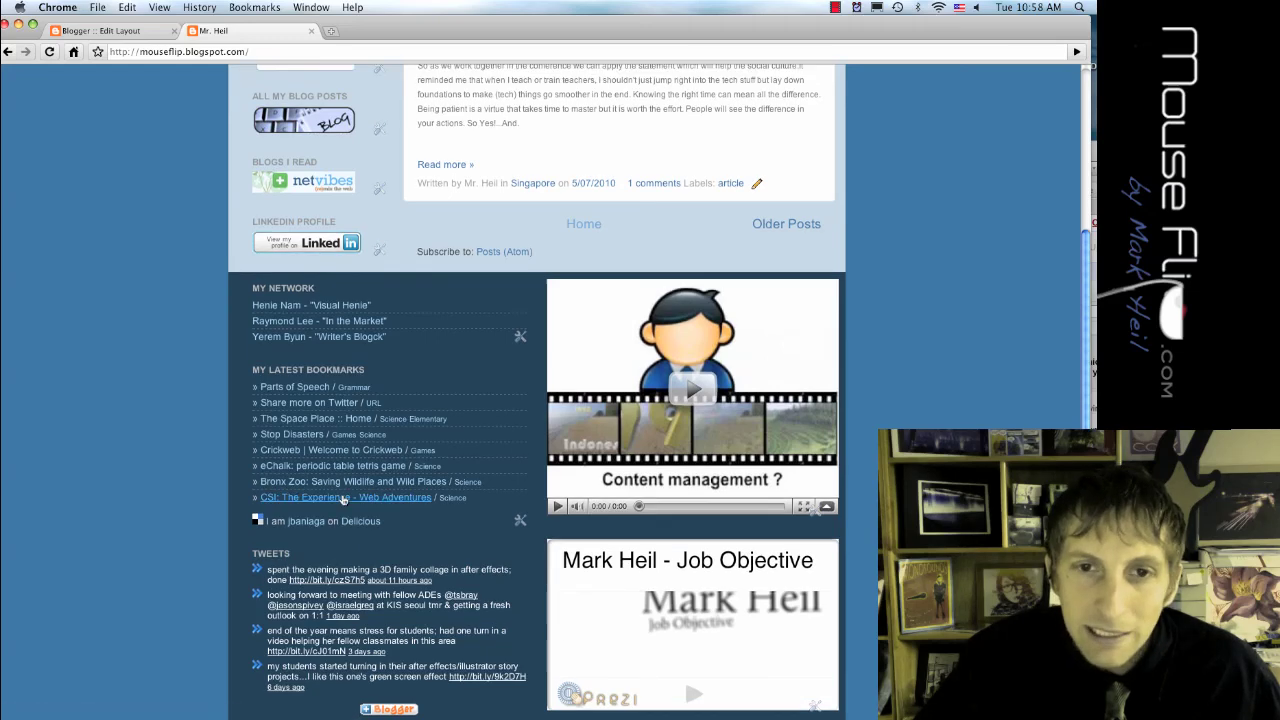
{"action": "scroll", "coordinate": [365, 490], "scroll_direction": "up", "scroll_amount": 3}
{"action": "scroll", "coordinate": [365, 490], "scroll_direction": "up", "scroll_amount": 3}
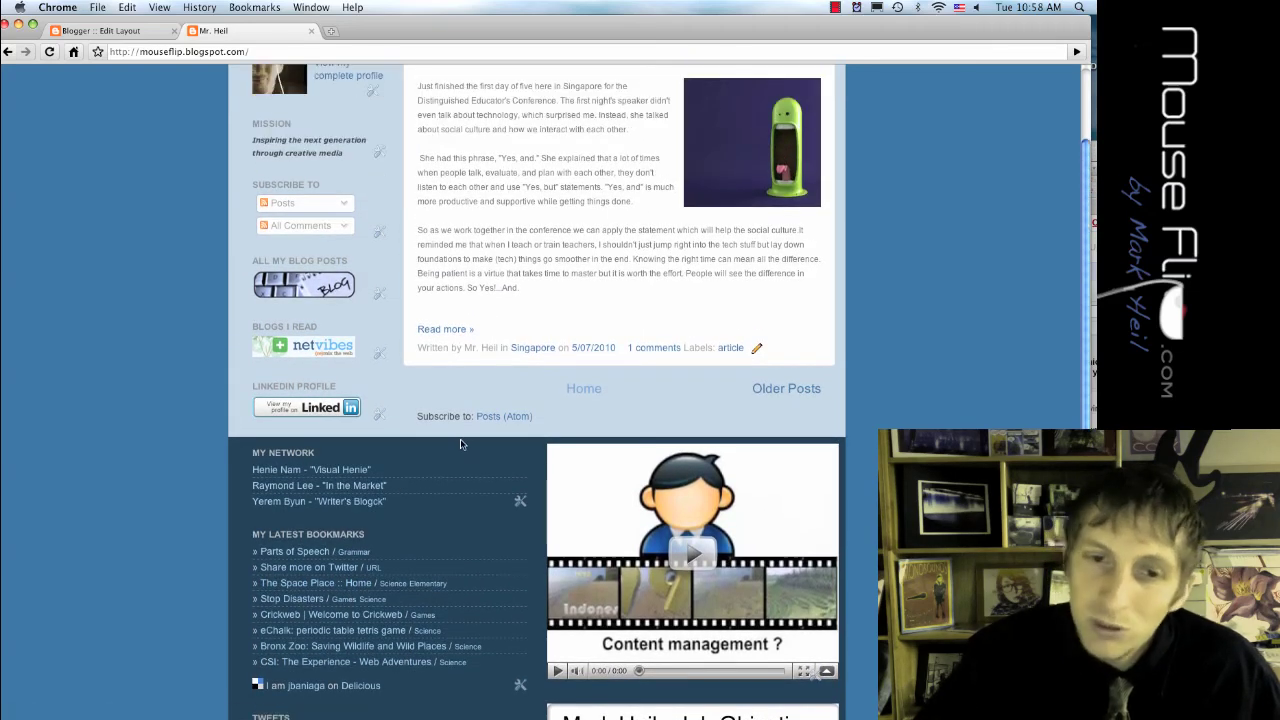
{"action": "scroll", "coordinate": [460, 445], "scroll_direction": "up", "scroll_amount": 3}
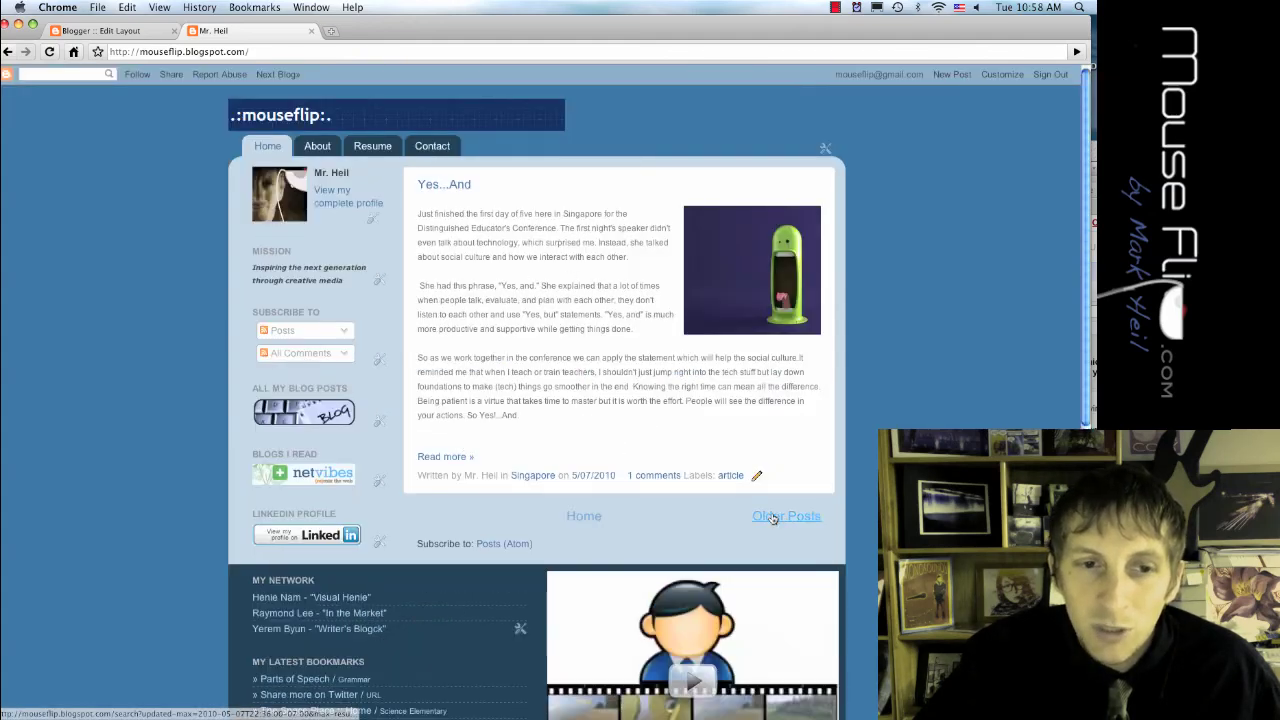
{"action": "left_click", "coordinate": [452, 457]}
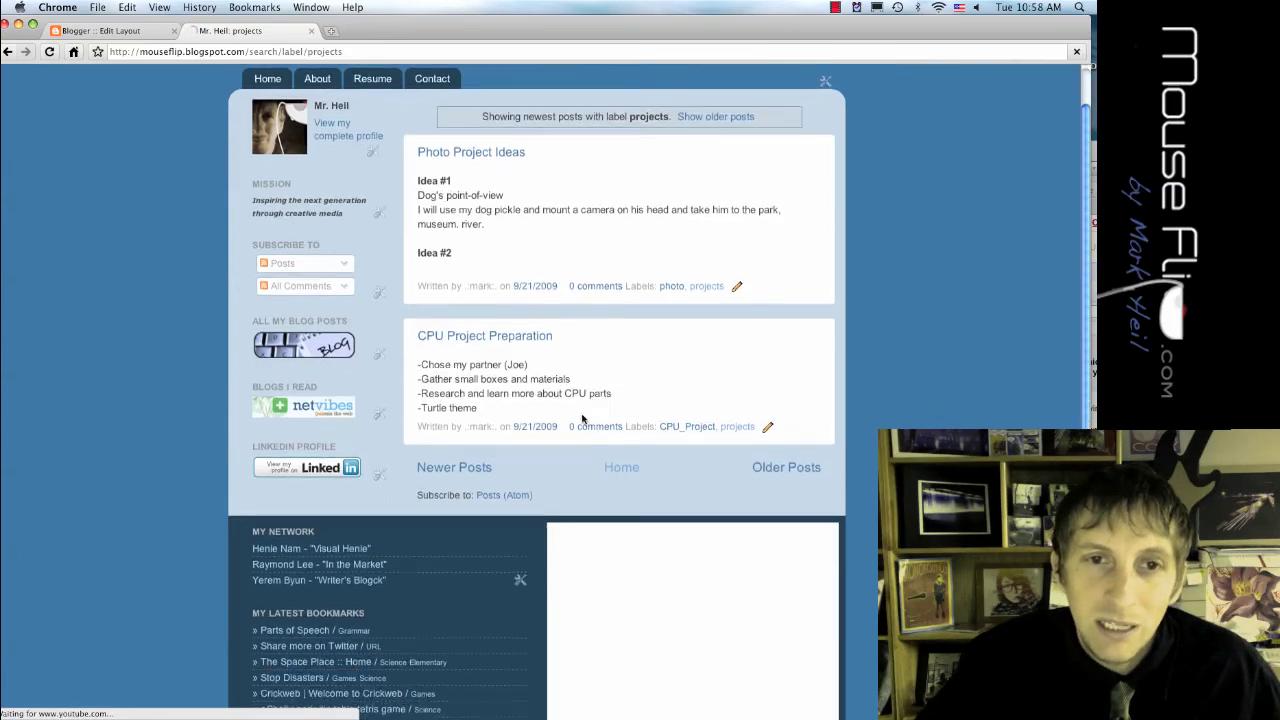
{"action": "left_click", "coordinate": [9, 52]}
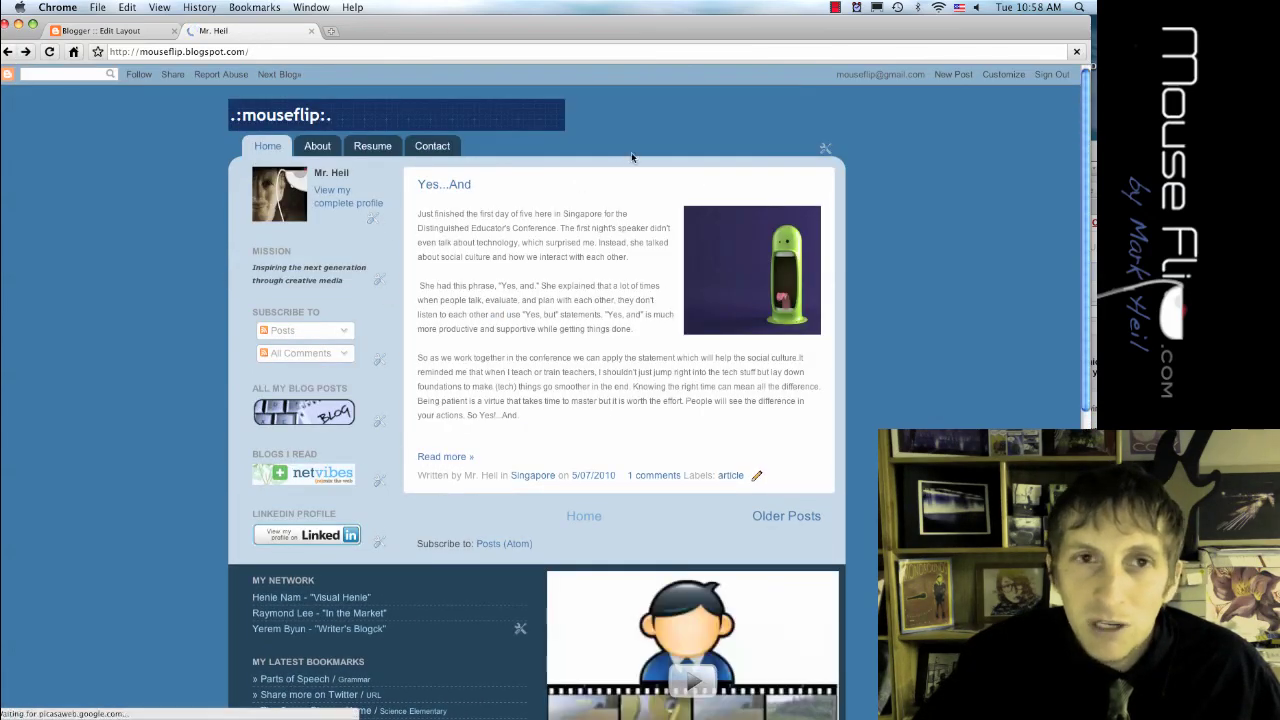
Step: View the navbar's style options from the page elements layout, cancel them, and open the blog's Monetize page
{"action": "left_click", "coordinate": [137, 30]}
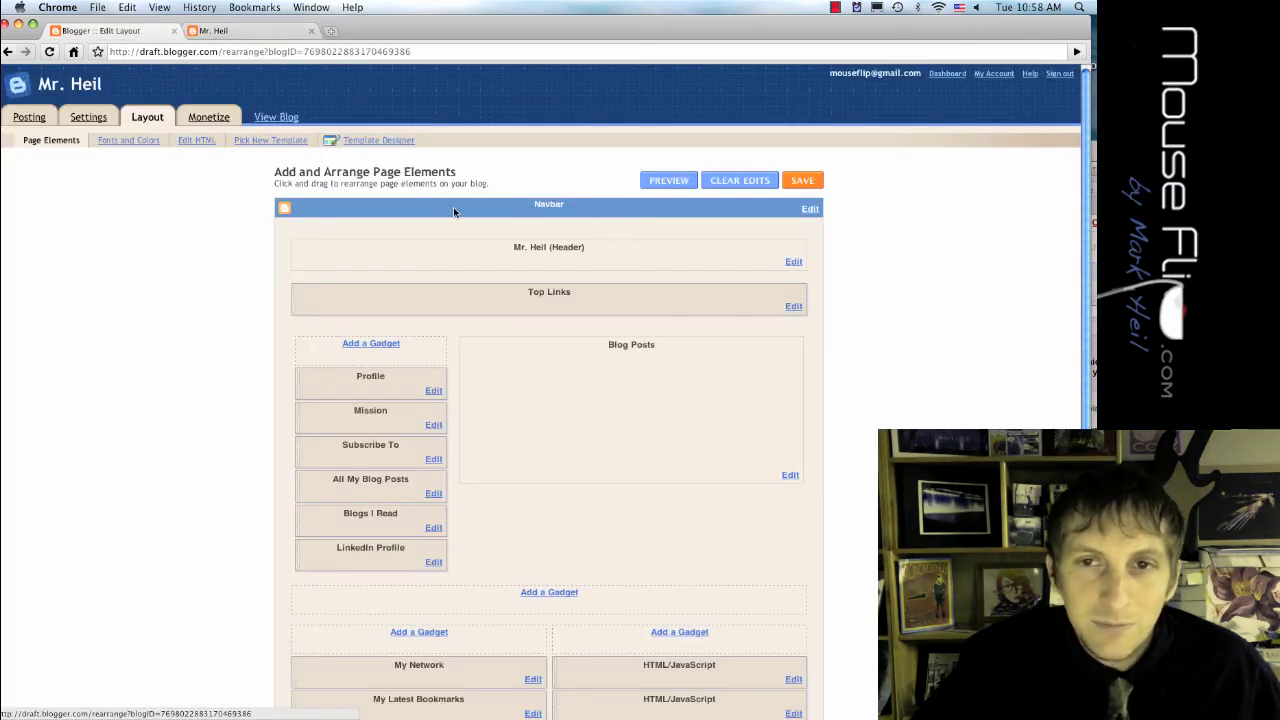
{"action": "left_click", "coordinate": [807, 208]}
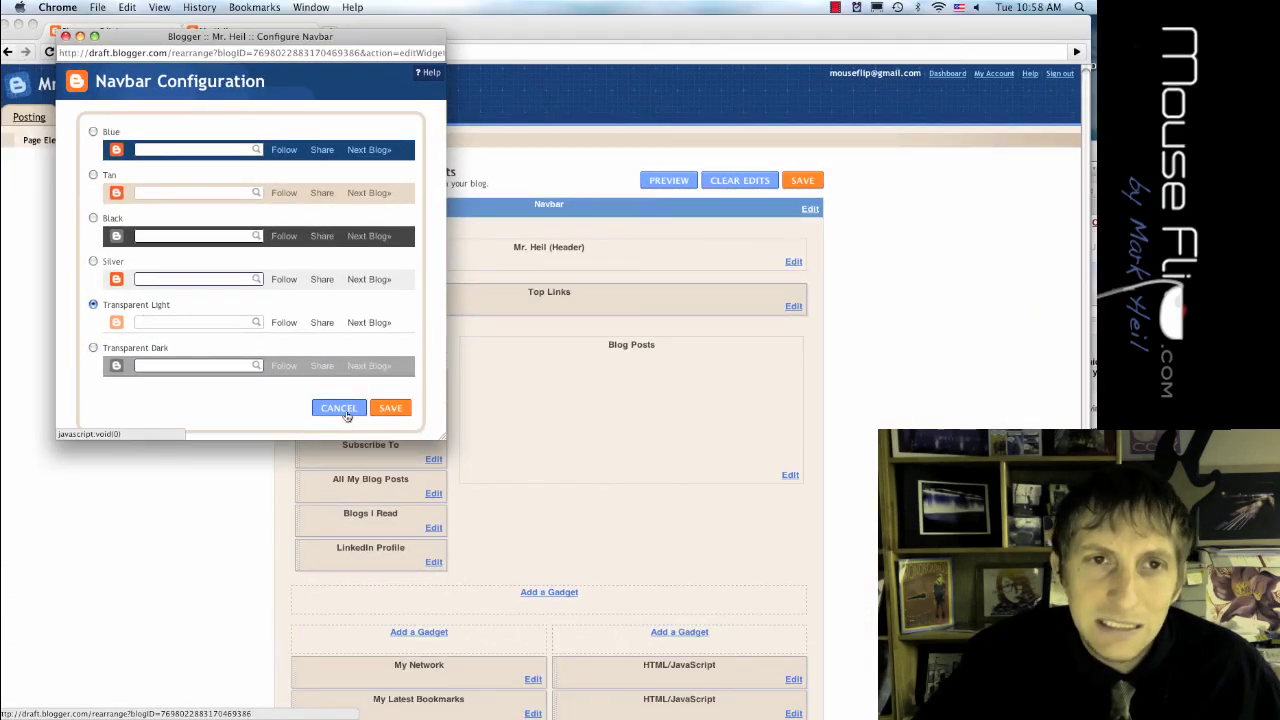
{"action": "left_click", "coordinate": [341, 409]}
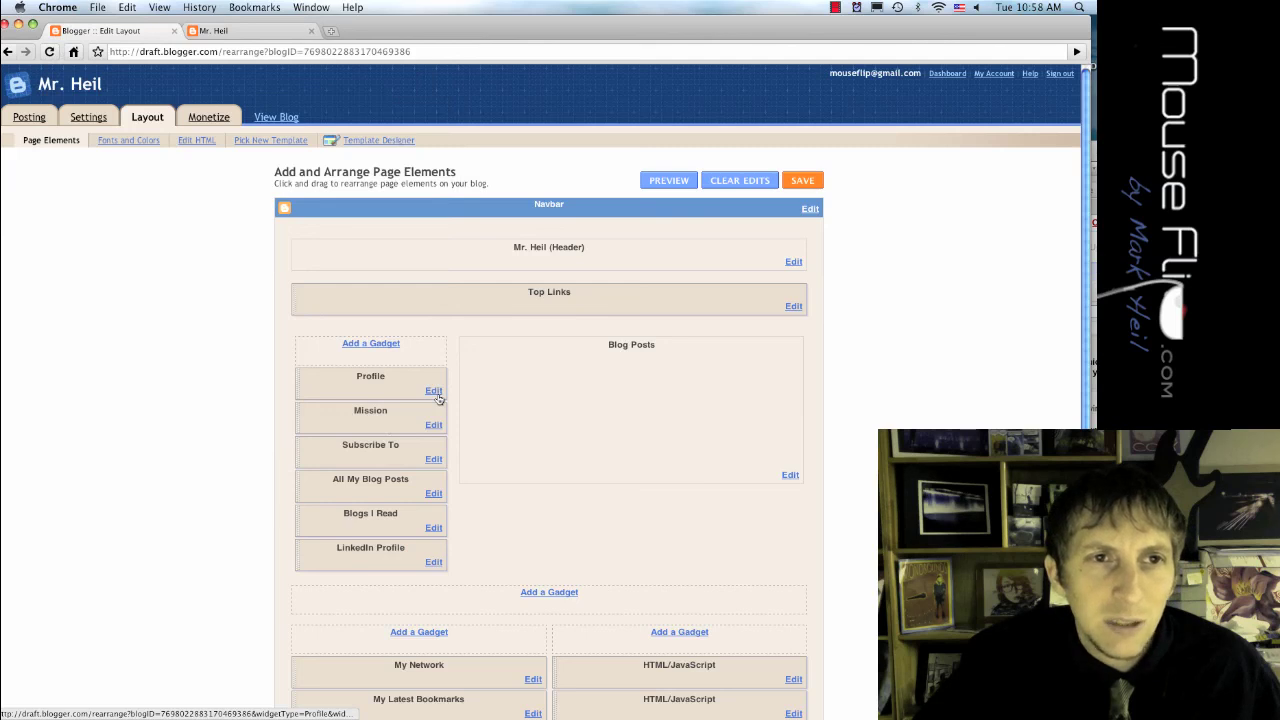
{"action": "left_click", "coordinate": [208, 117]}
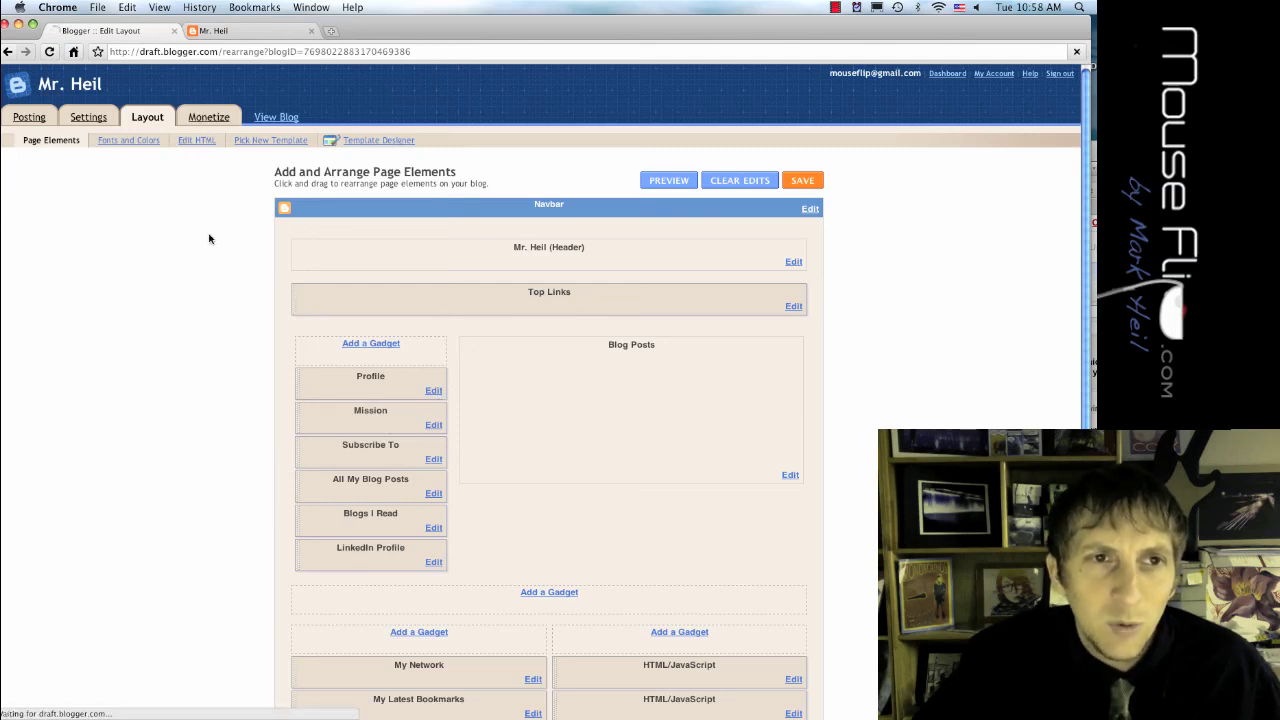